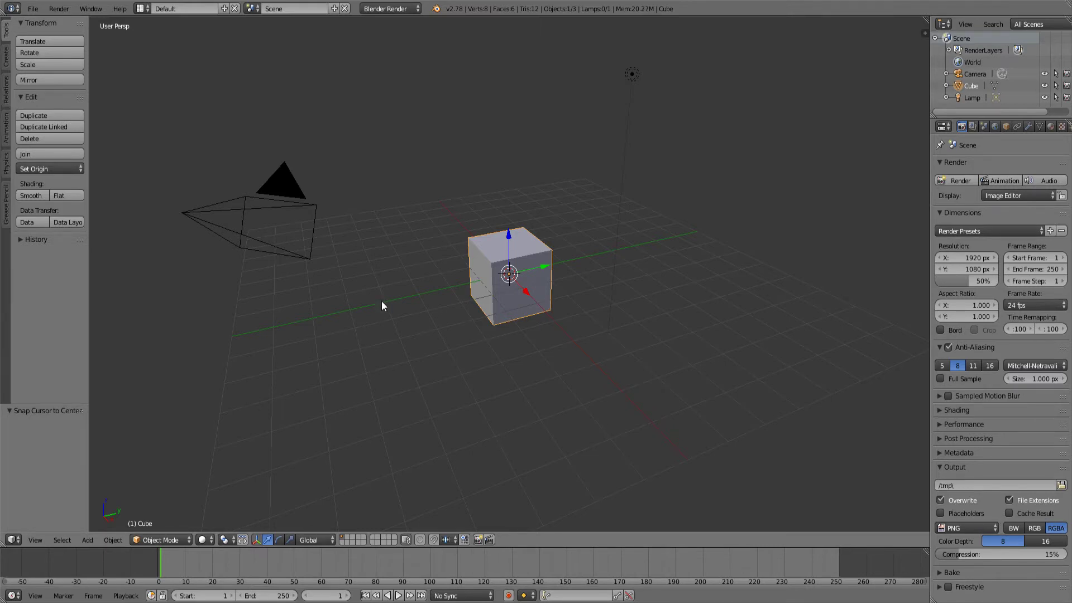
Press X on the selected default cube to ask for its deletion
key(x)
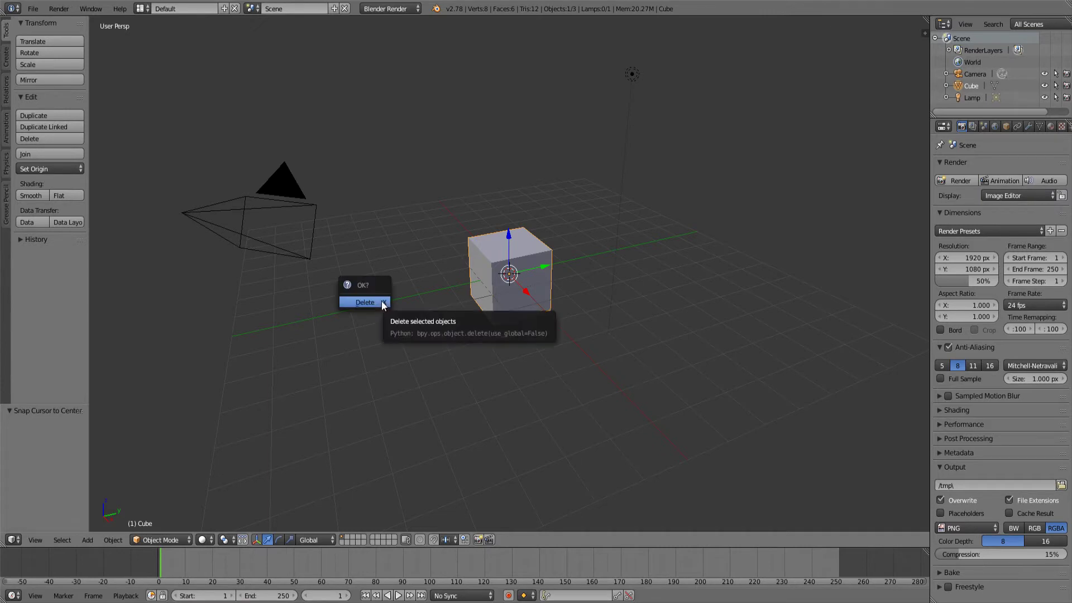
Delete the cube and add a cylinder with 6 vertices
click(366, 302)
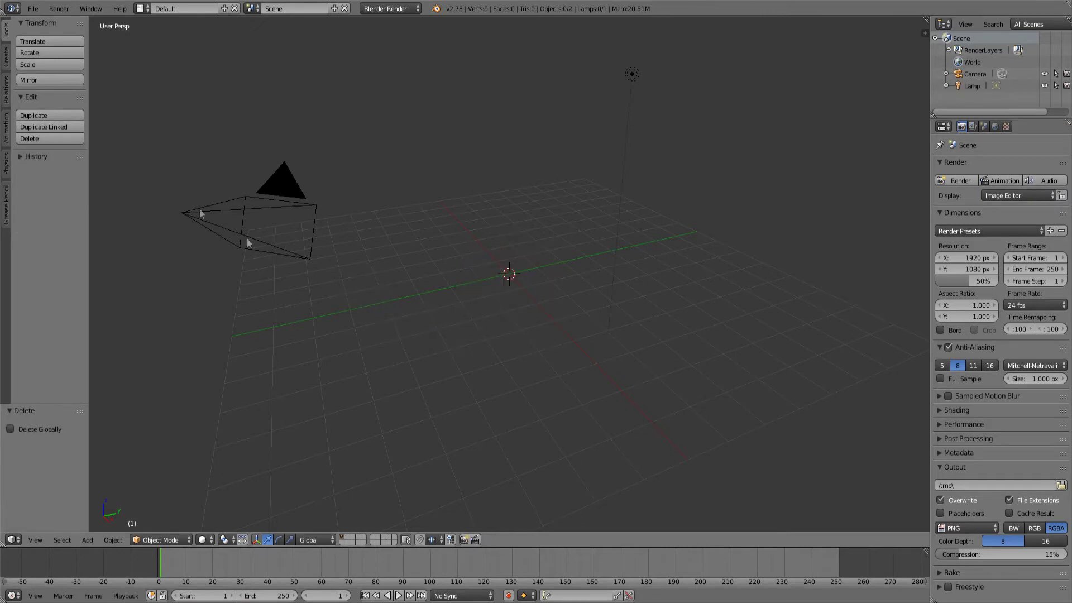
click(7, 58)
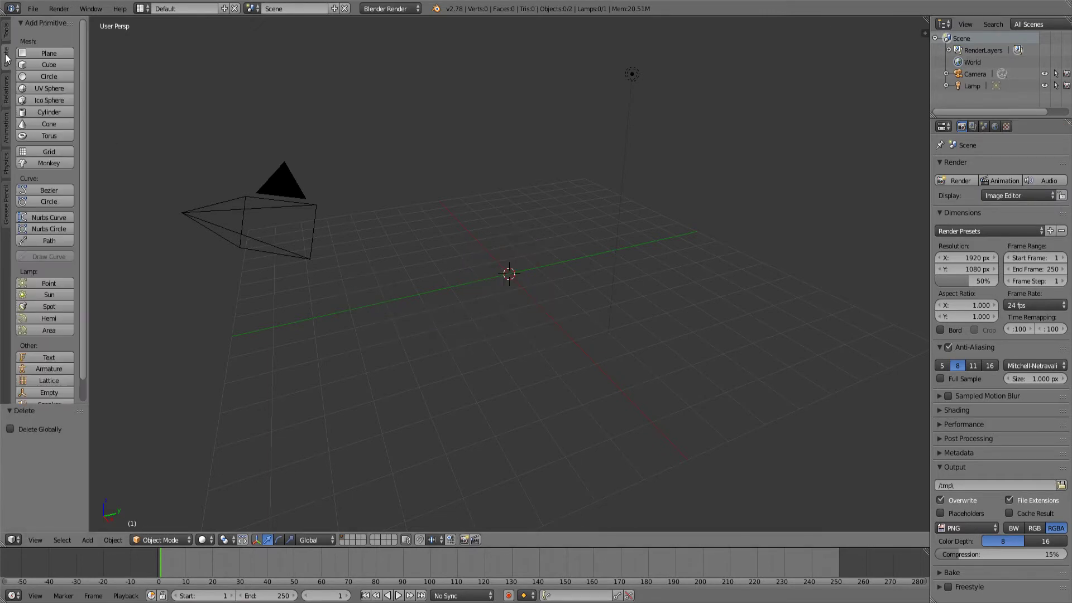
click(51, 112)
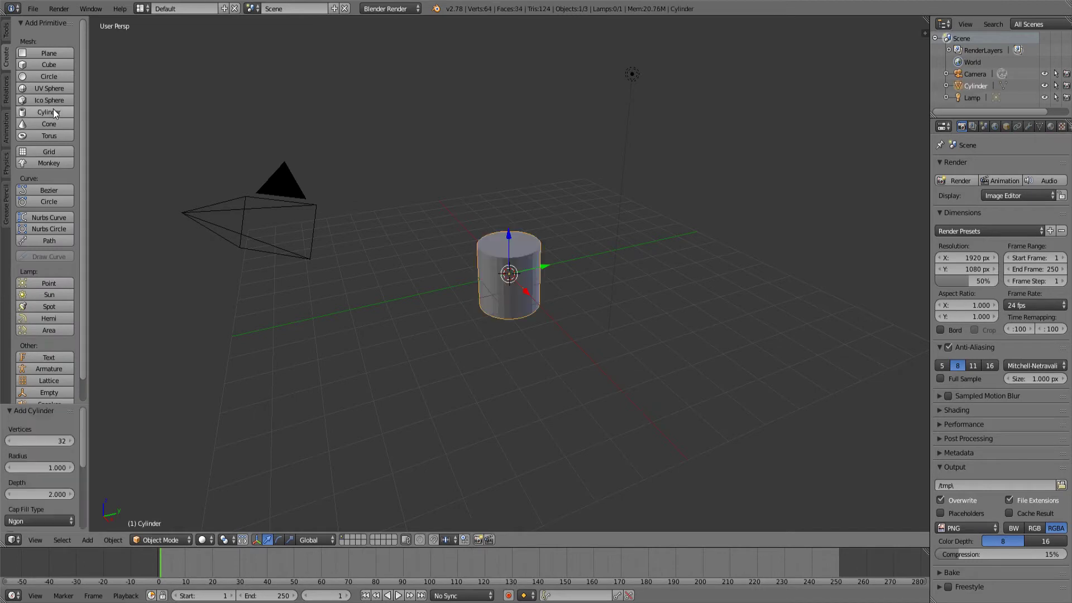
click(62, 441)
text(6)
key(Return)
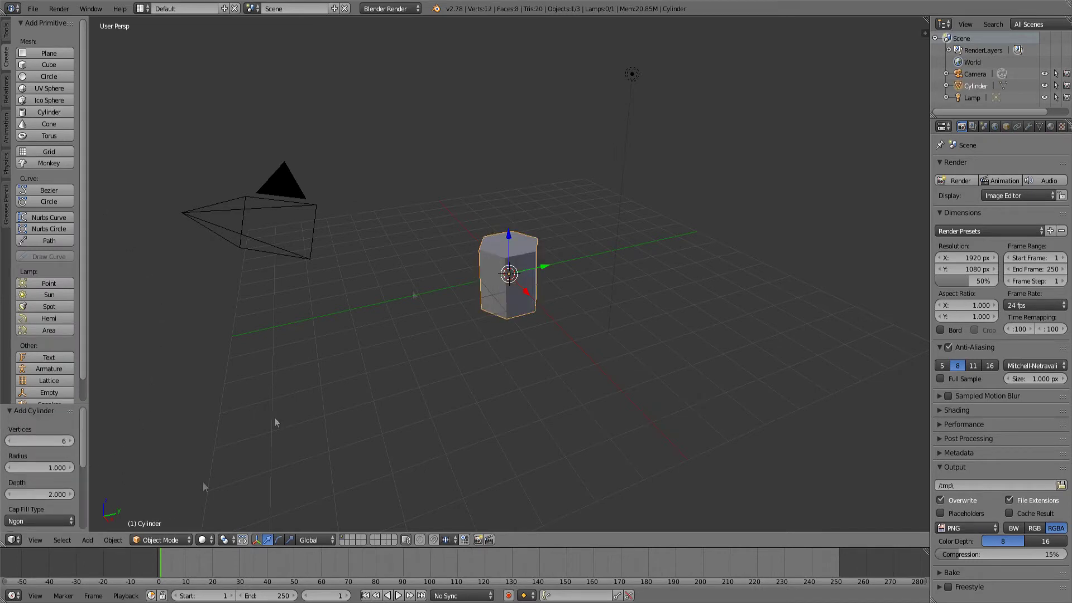
Move the cylinder along Z so its base rests on the grid
middle_drag(579, 206, 466, 201)
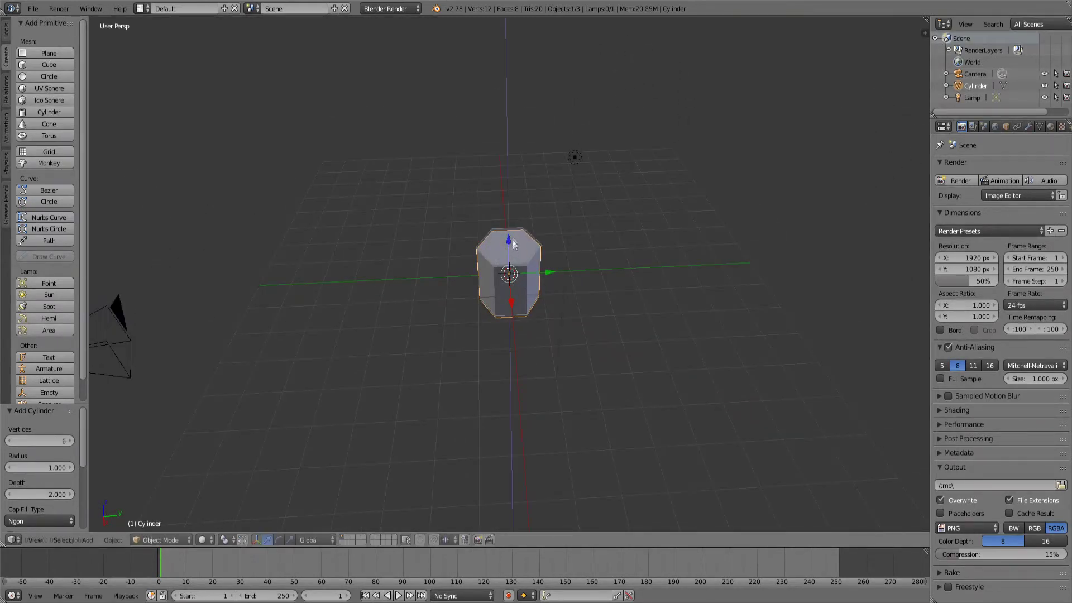
drag(514, 244, 512, 196)
mouse_move(512, 197)
middle_down()
mouse_move(514, 213)
mouse_move(507, 182)
middle_up()
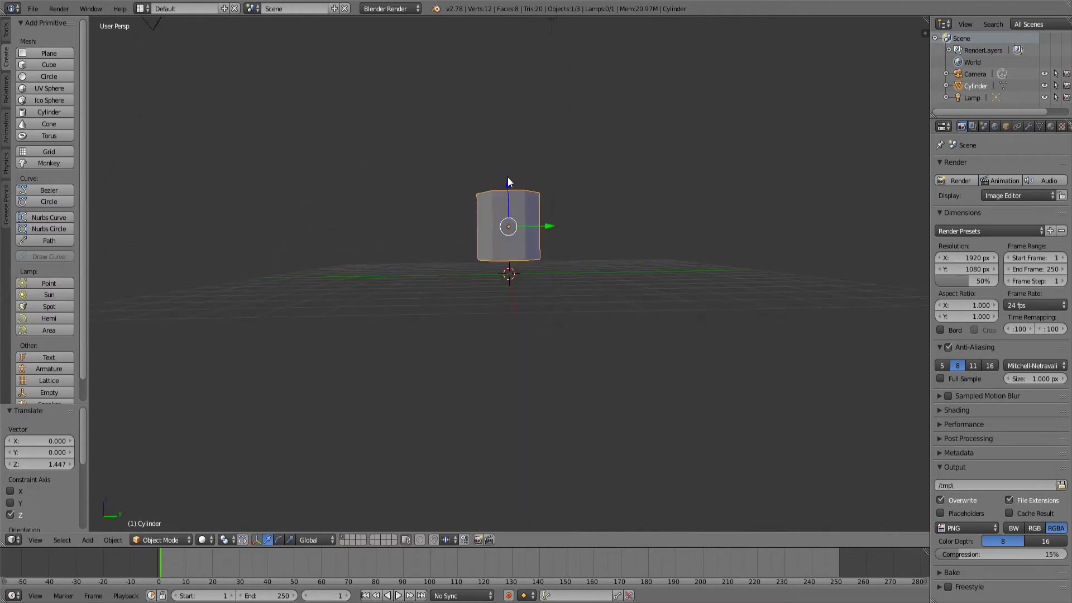
drag(507, 182, 510, 193)
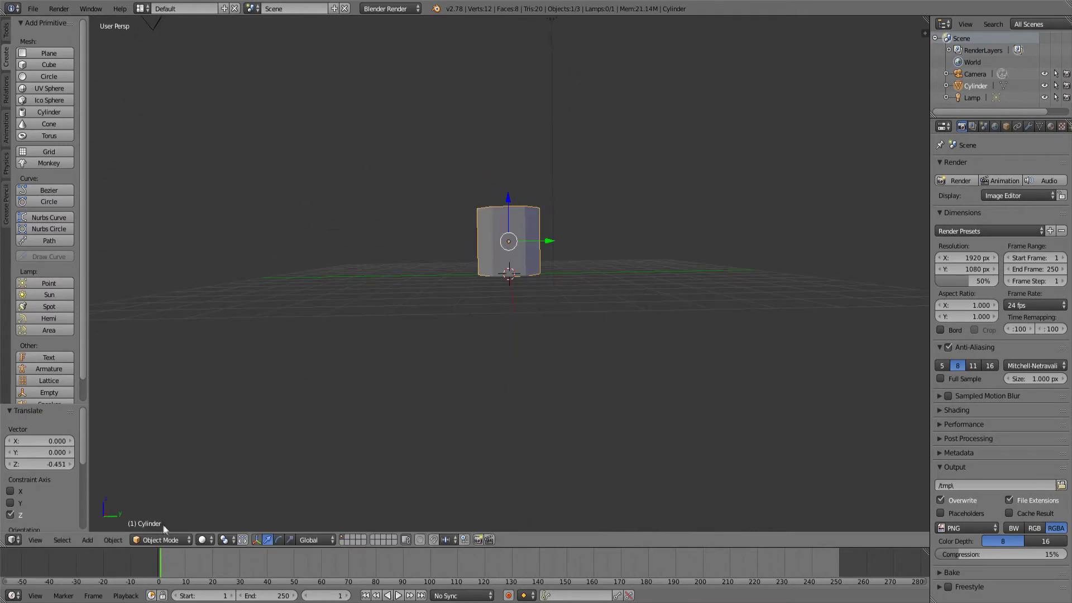
click(160, 540)
In Edit Mode, scale the cylinder mesh down to about half size
click(167, 513)
middle_drag(480, 199, 551, 261)
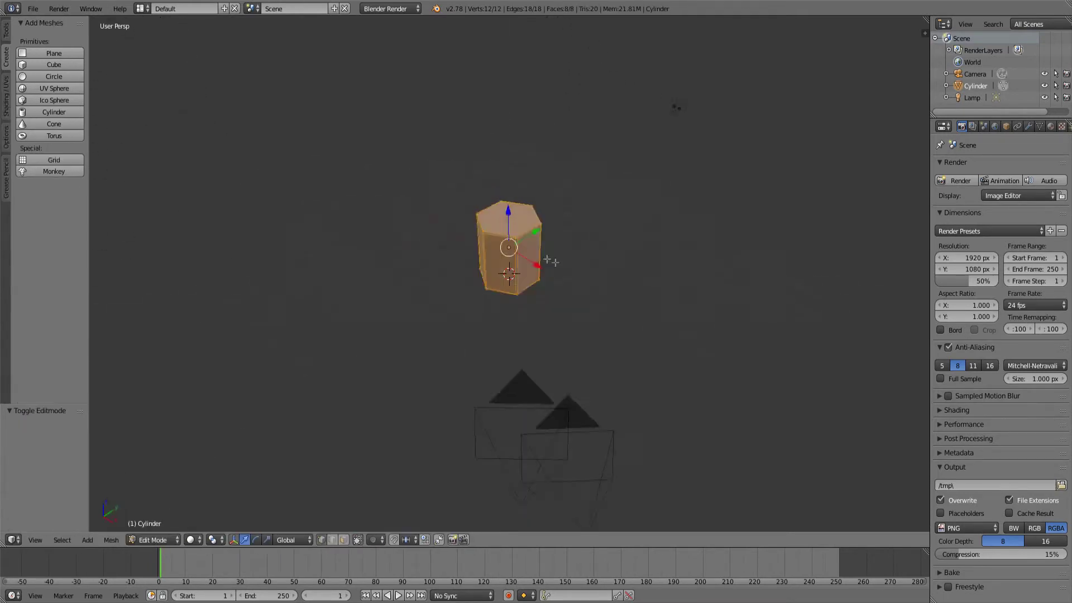
key(Tab)
key(Tab)
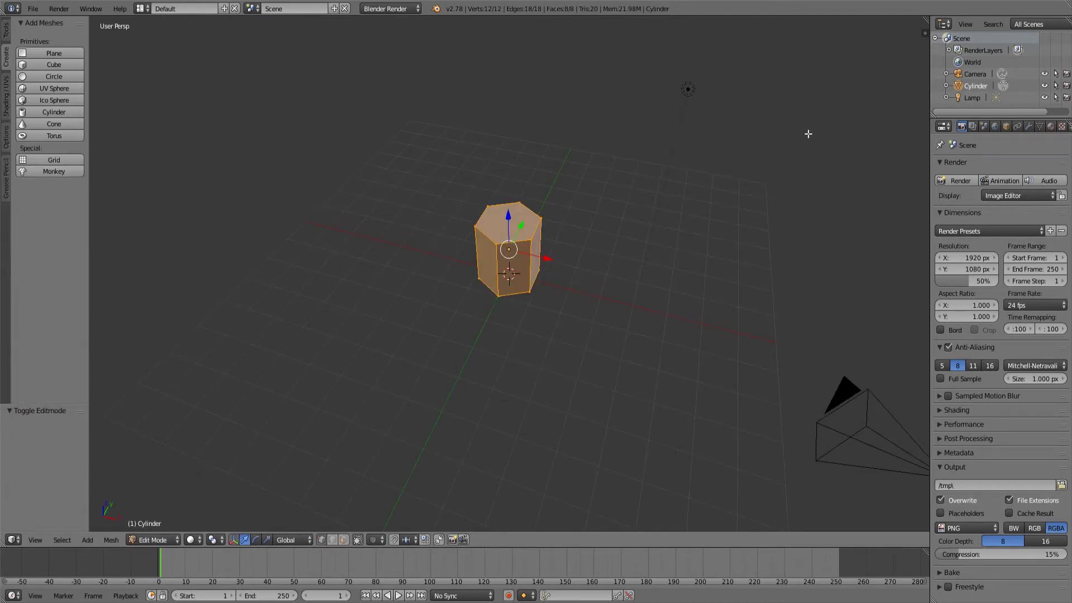
key(s)
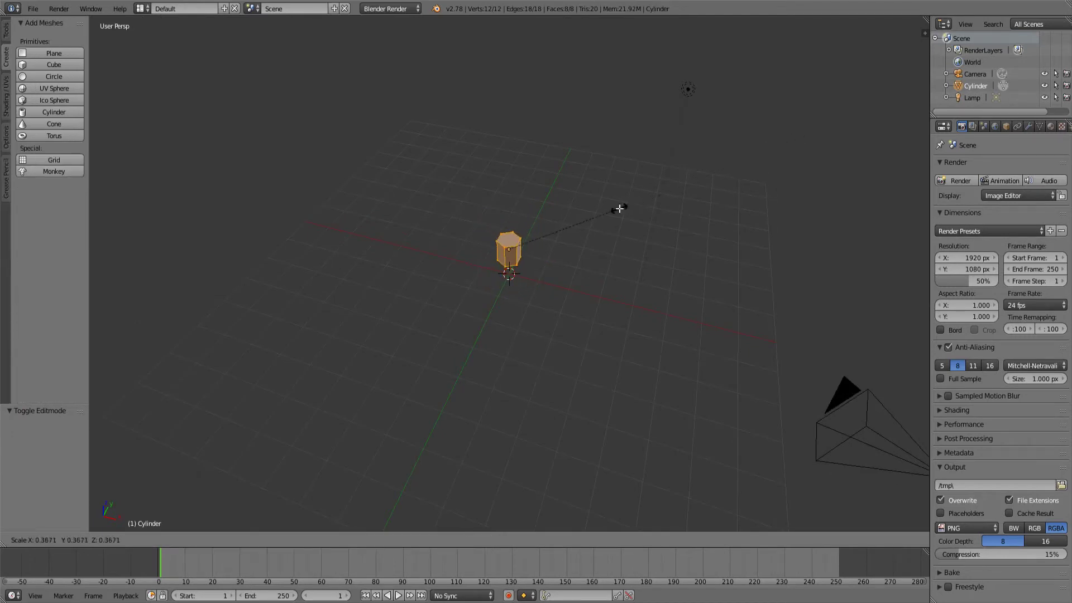
click(656, 198)
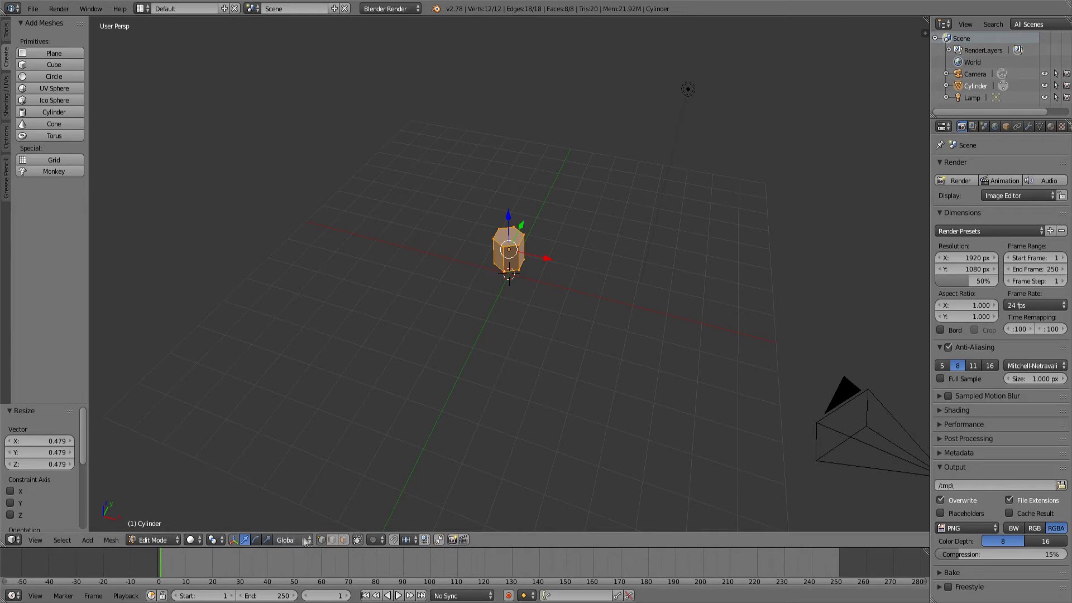
Raise the cylinder's top face along Z to lengthen it
middle_drag(609, 272, 505, 226)
right_click(502, 229)
key(KP_Decimal)
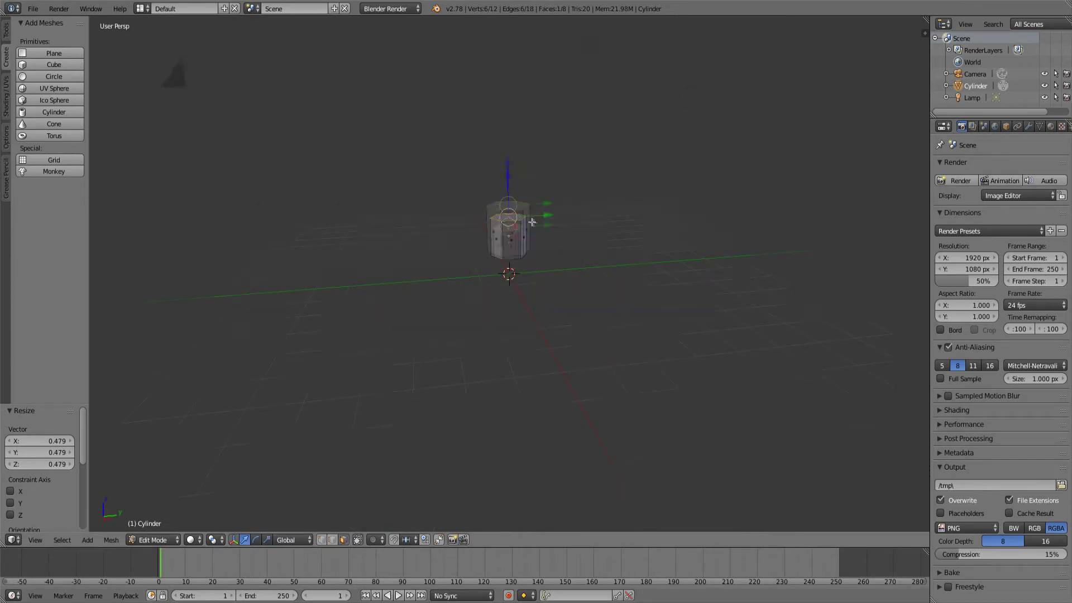
scroll(645, 268, down, 4)
key(g)
key(z)
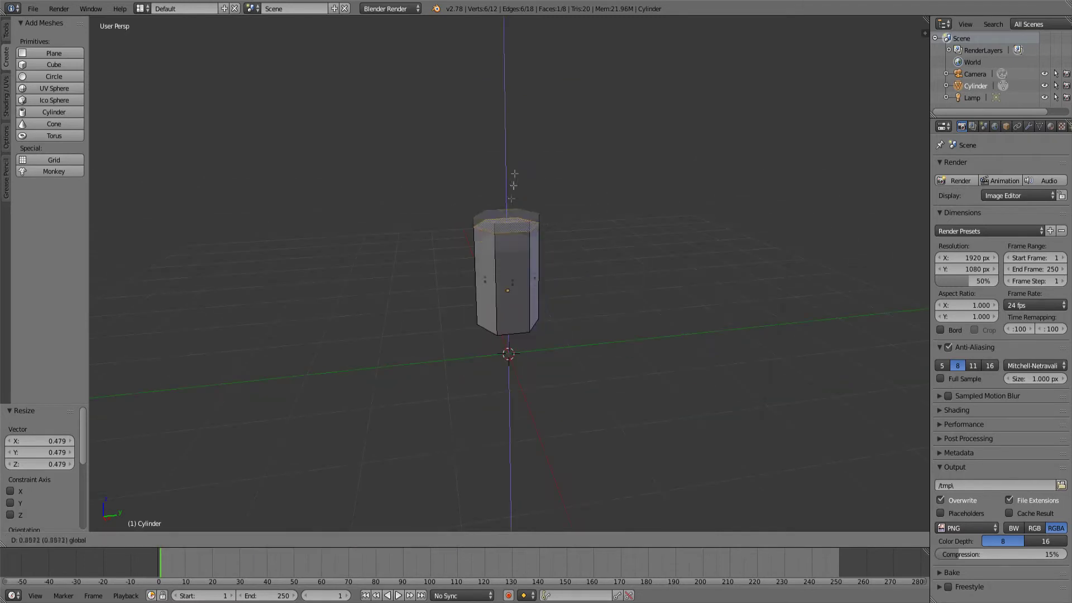
click(598, 227)
scroll(598, 228, down, 6)
key(g)
key(z)
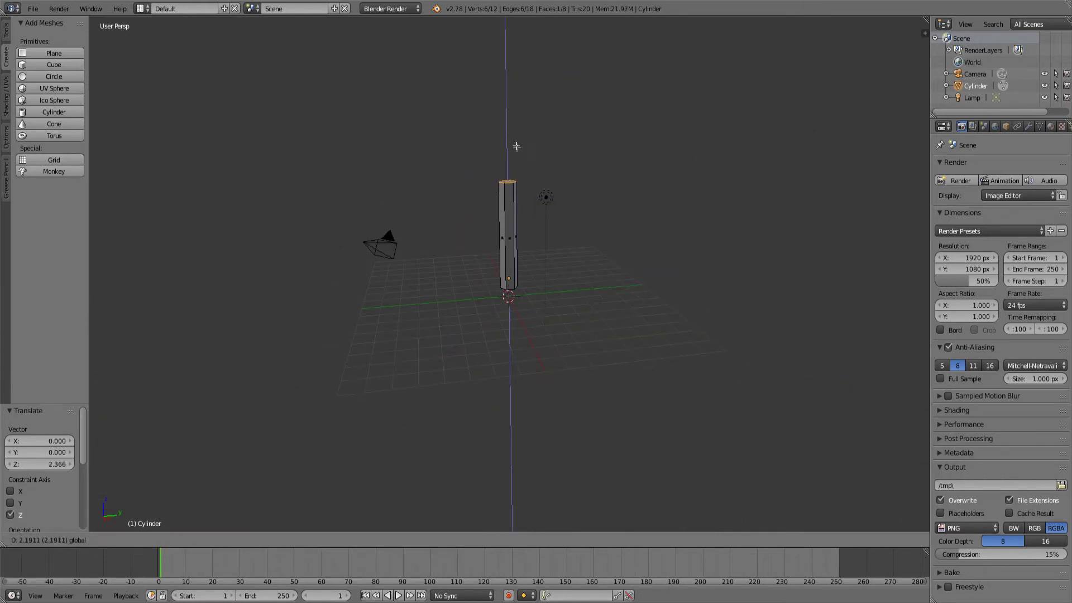
click(557, 286)
Lower the cylinder's bottom face along Z
middle_drag(557, 287, 548, 225)
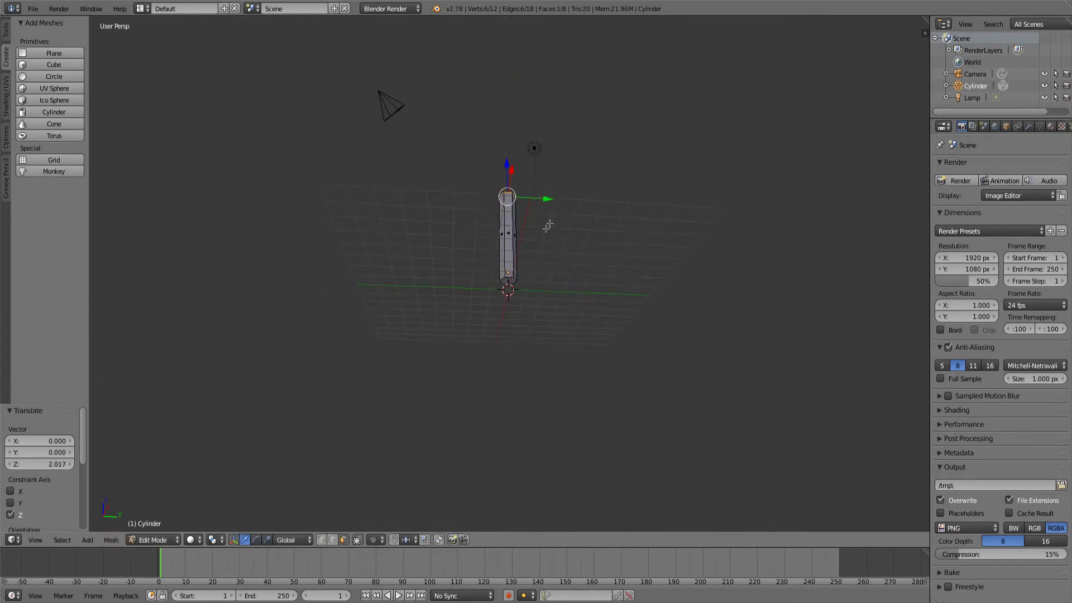
right_click(507, 281)
key(g)
key(z)
click(510, 262)
Scale the top face down into a taper, lower it, and return to Object Mode
middle_drag(509, 262, 501, 197)
right_click(501, 197)
key(s)
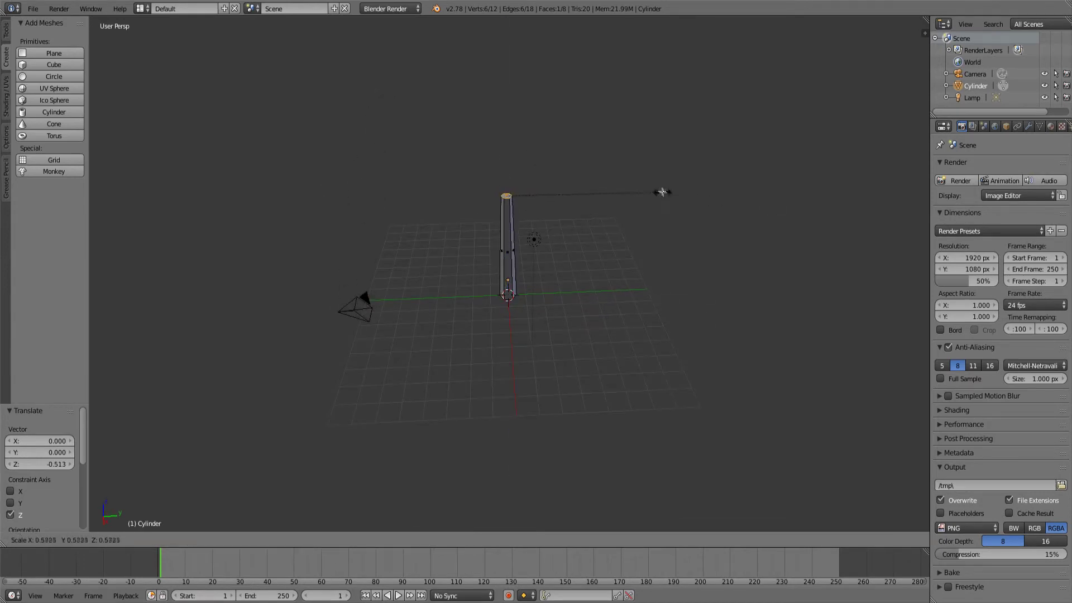
click(520, 224)
middle_drag(521, 223, 515, 125)
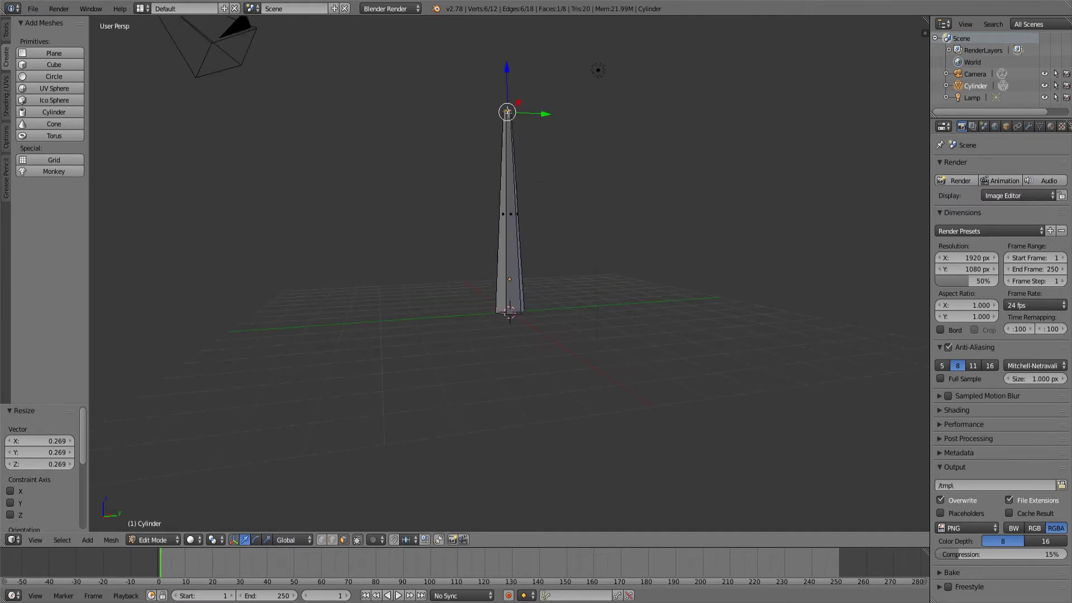
key(g)
key(z)
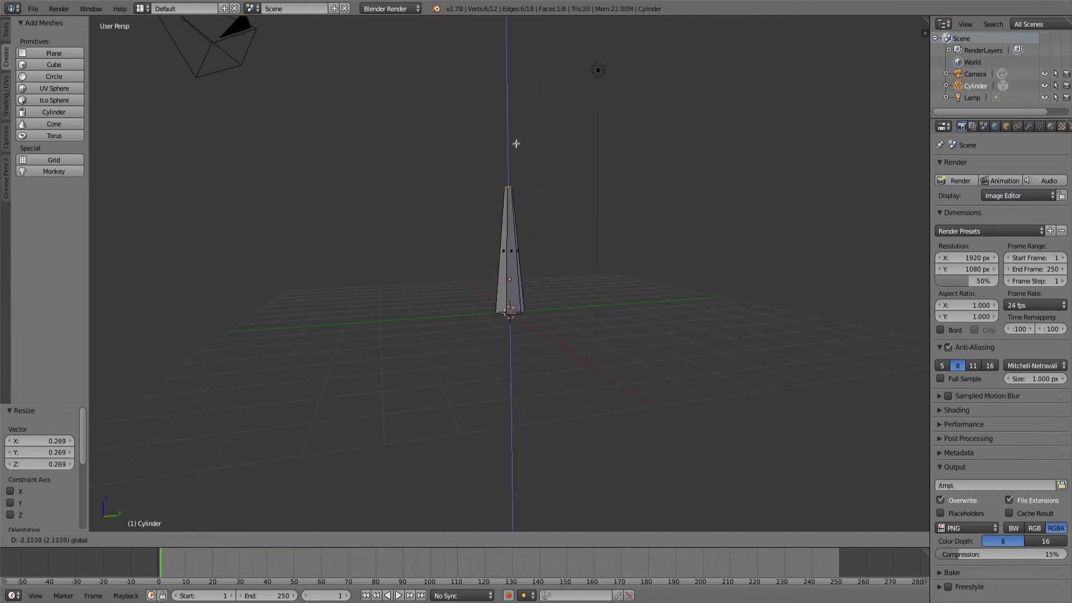
click(515, 142)
middle_drag(662, 259, 441, 269)
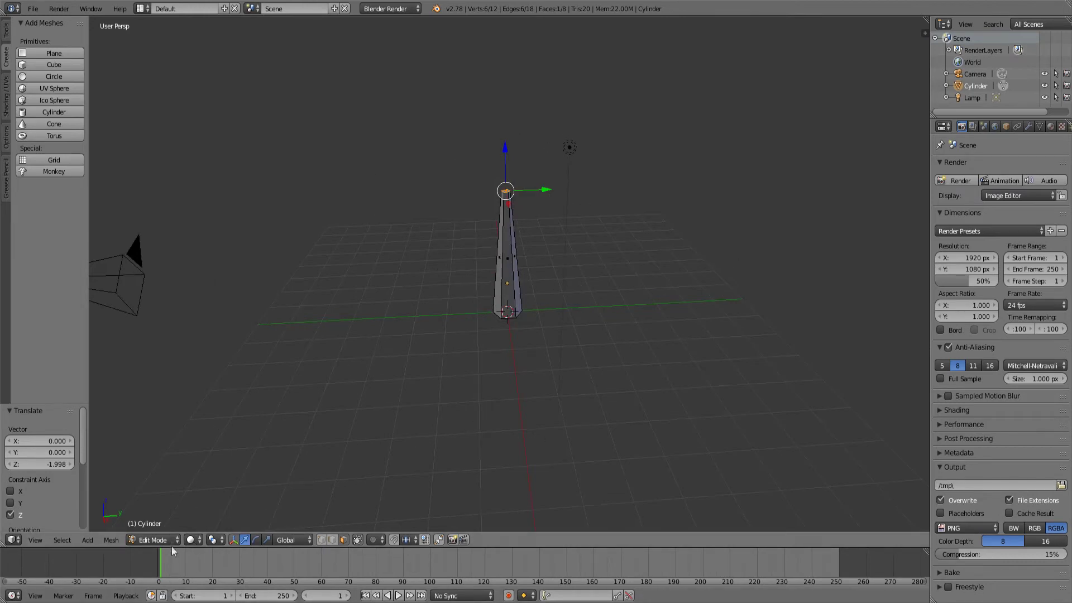
click(154, 539)
click(175, 528)
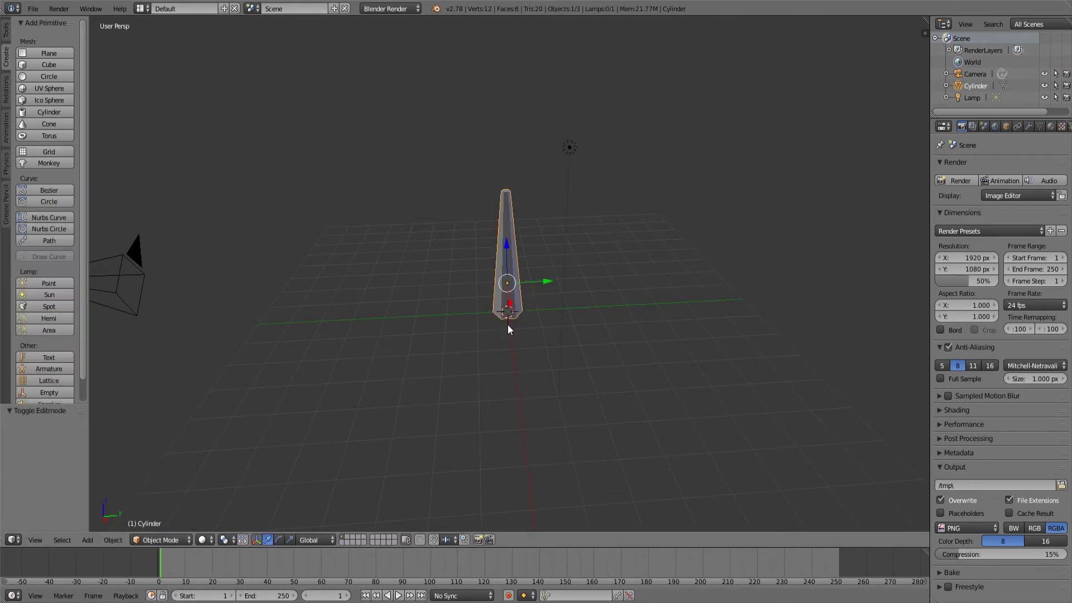
Add an icosphere, raise it above the trunk, and scale it about 2.2 times
middle_drag(507, 324, 399, 297)
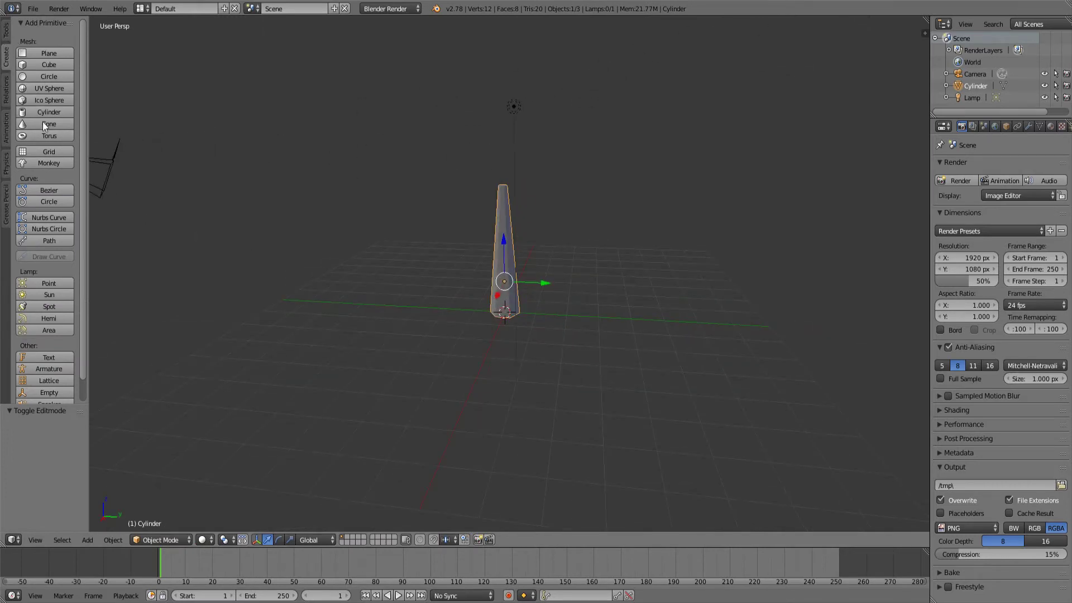
click(44, 102)
drag(505, 277, 541, 220)
key(s)
click(728, 177)
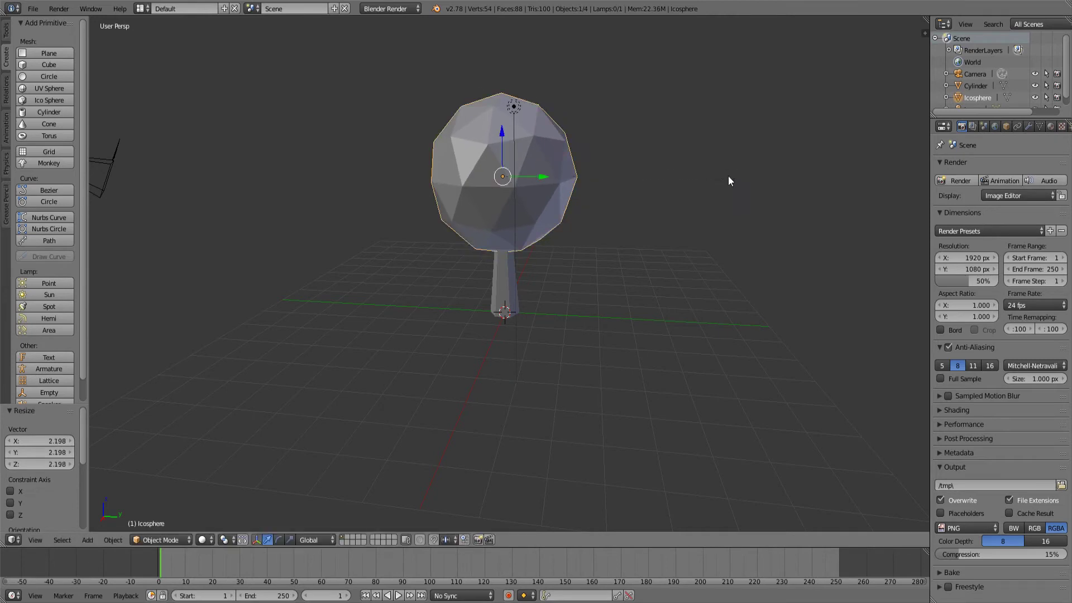
middle_drag(728, 178, 545, 241)
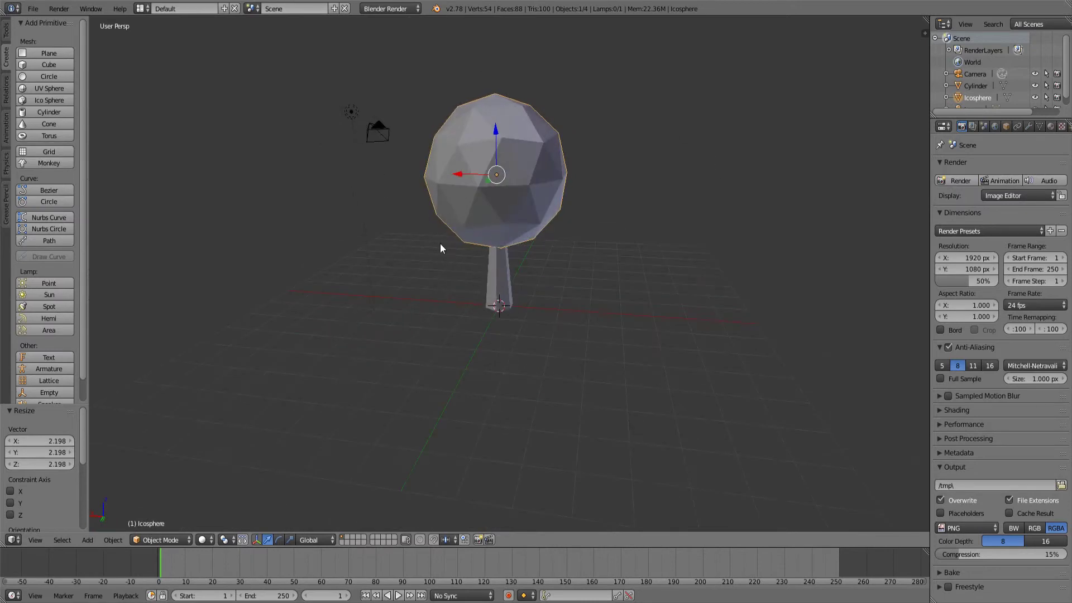
middle_drag(440, 244, 534, 252)
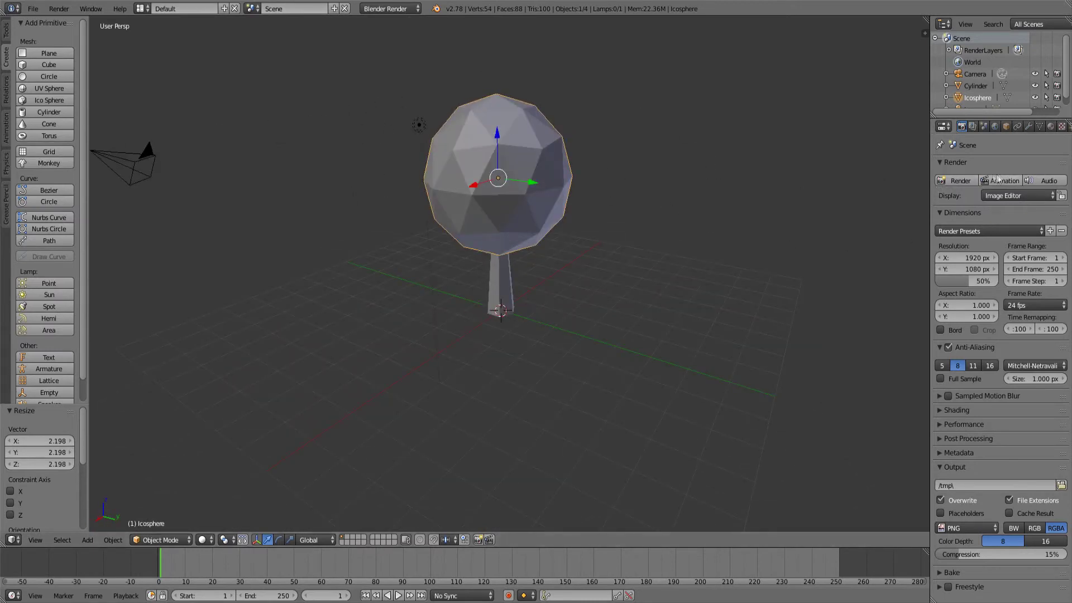
click(1029, 126)
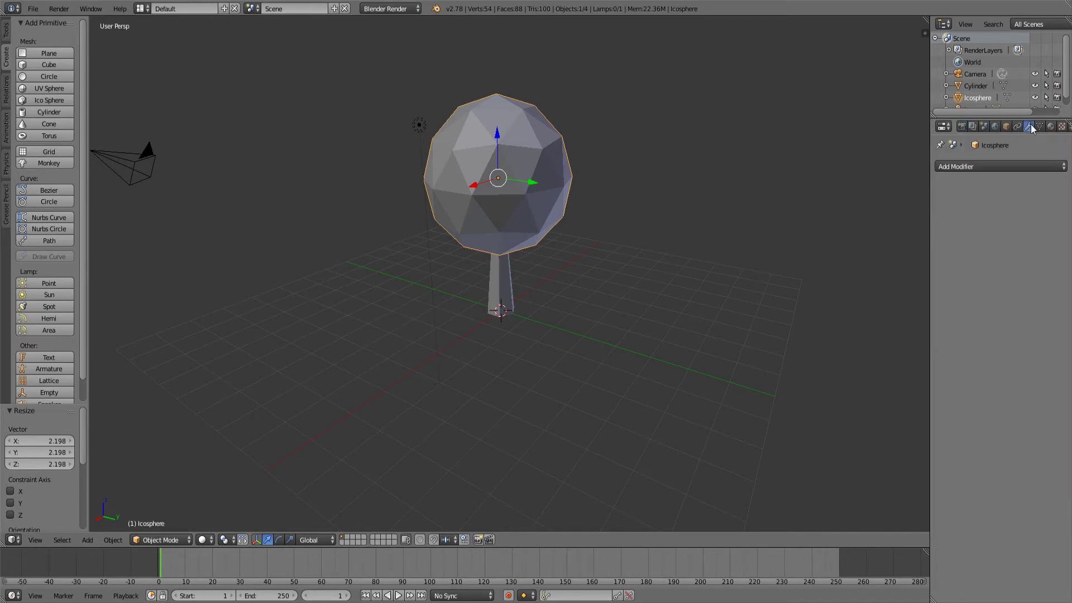
Add a Displace modifier to the icosphere using a new Noise texture
click(964, 167)
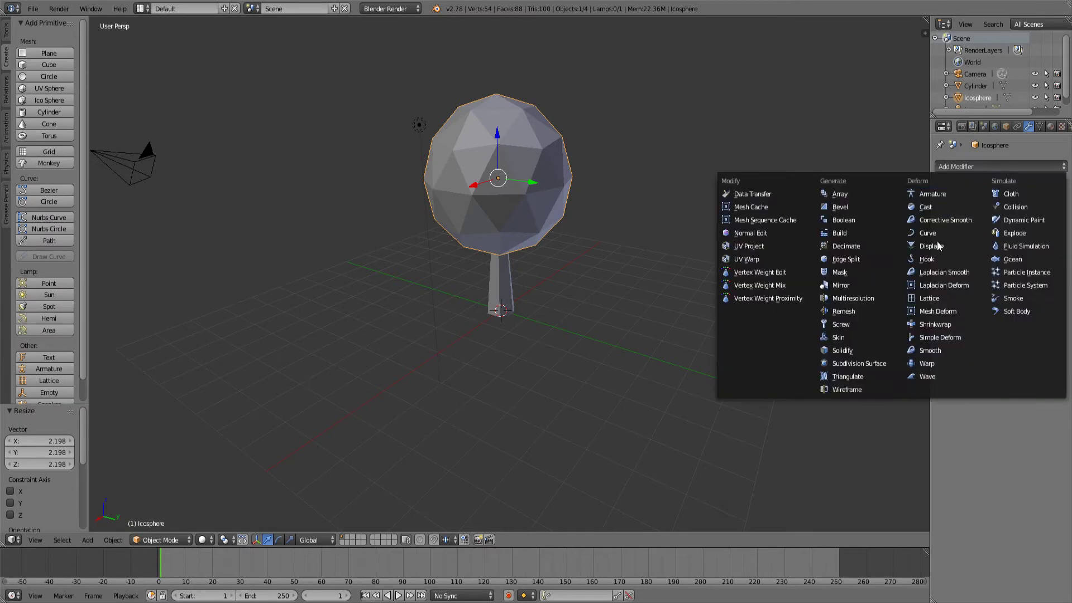
click(939, 249)
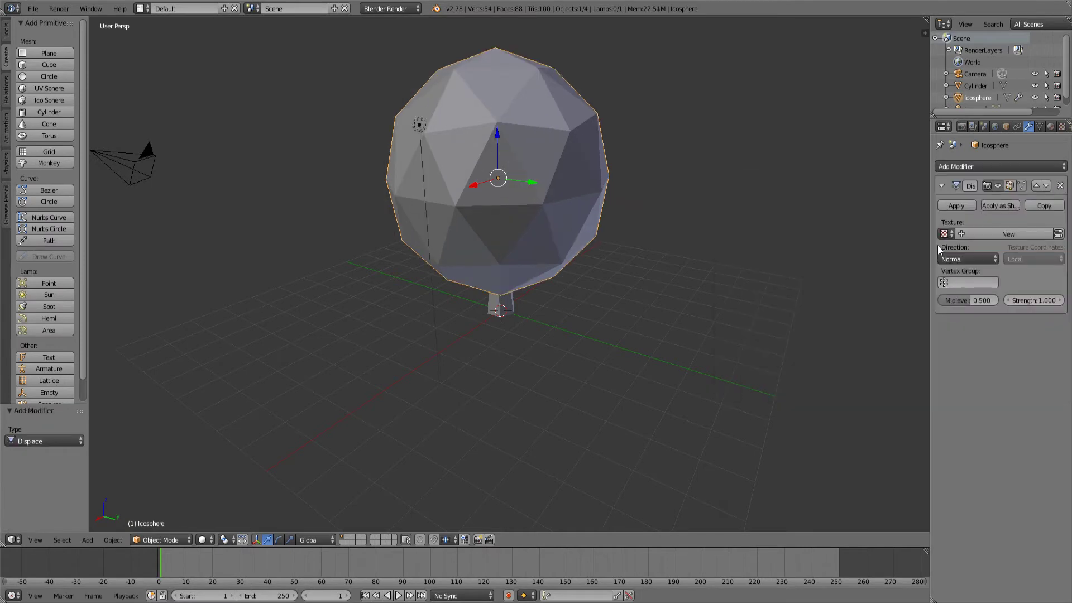
click(1061, 127)
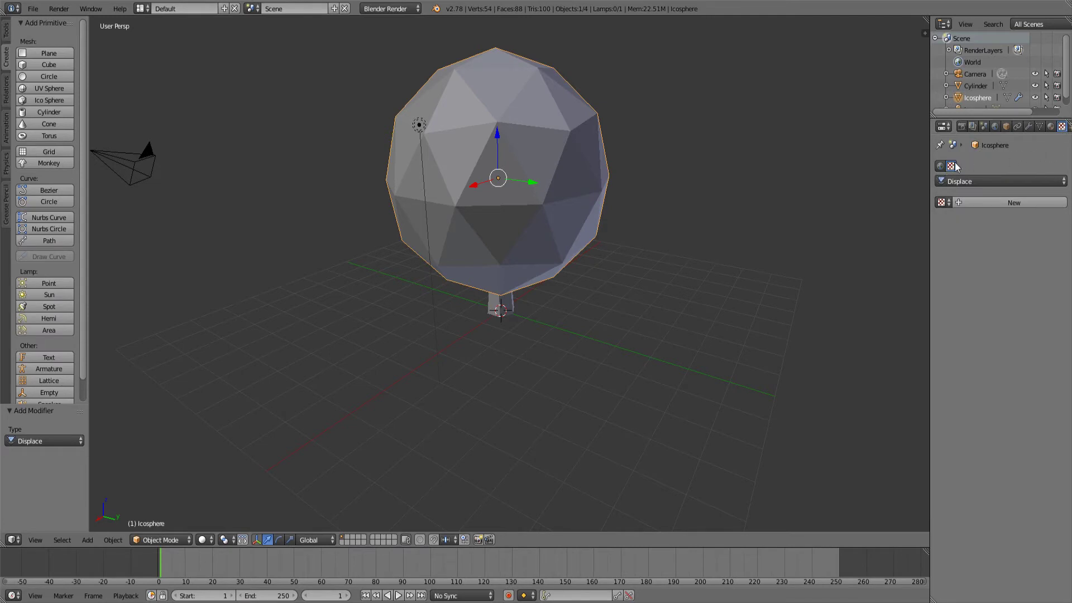
click(981, 208)
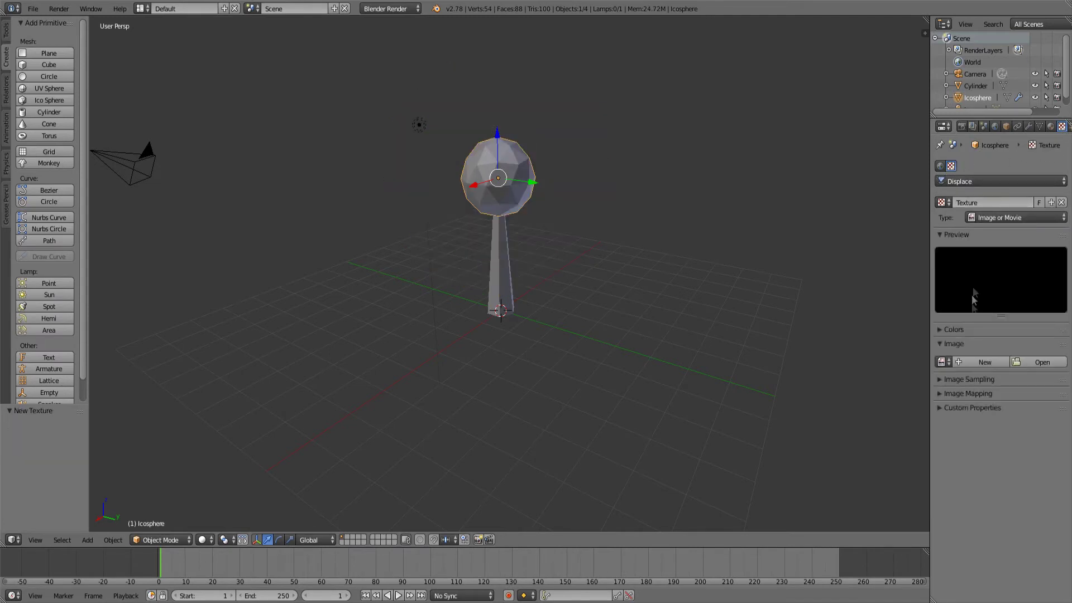
click(988, 219)
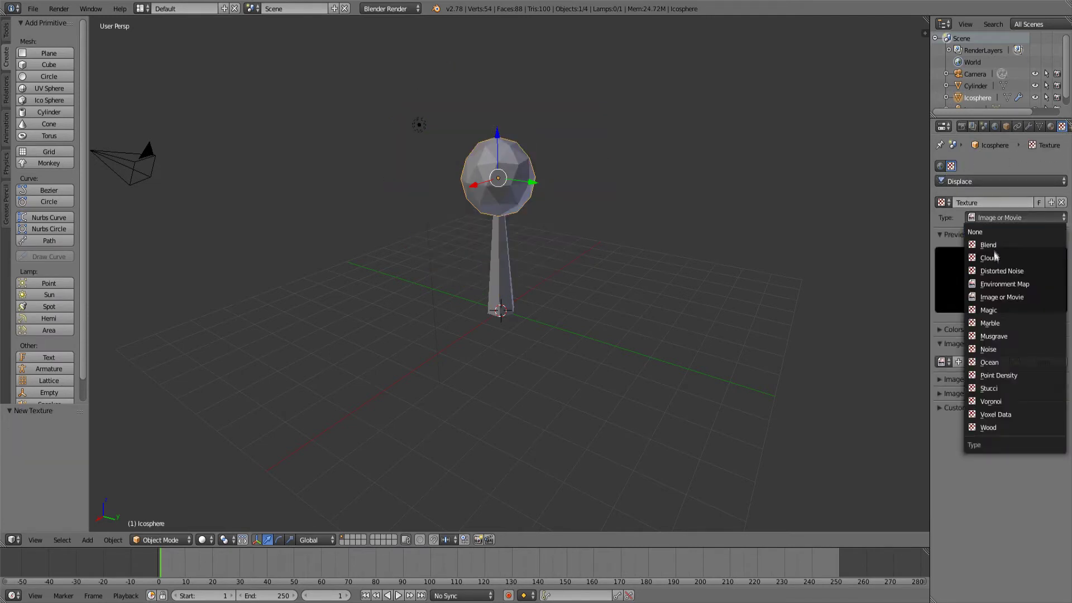
click(988, 349)
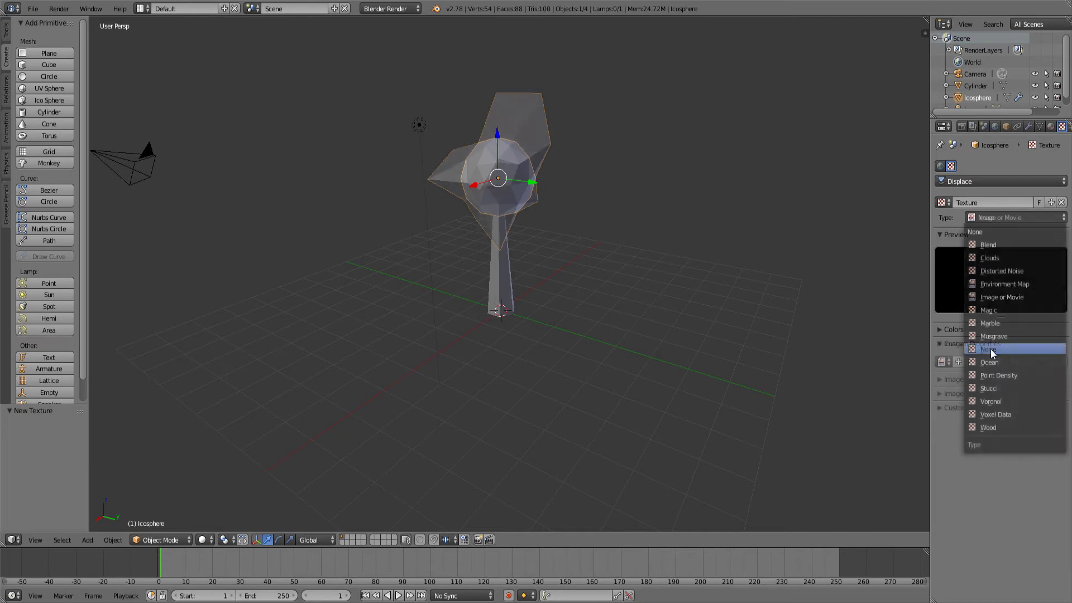
click(1027, 126)
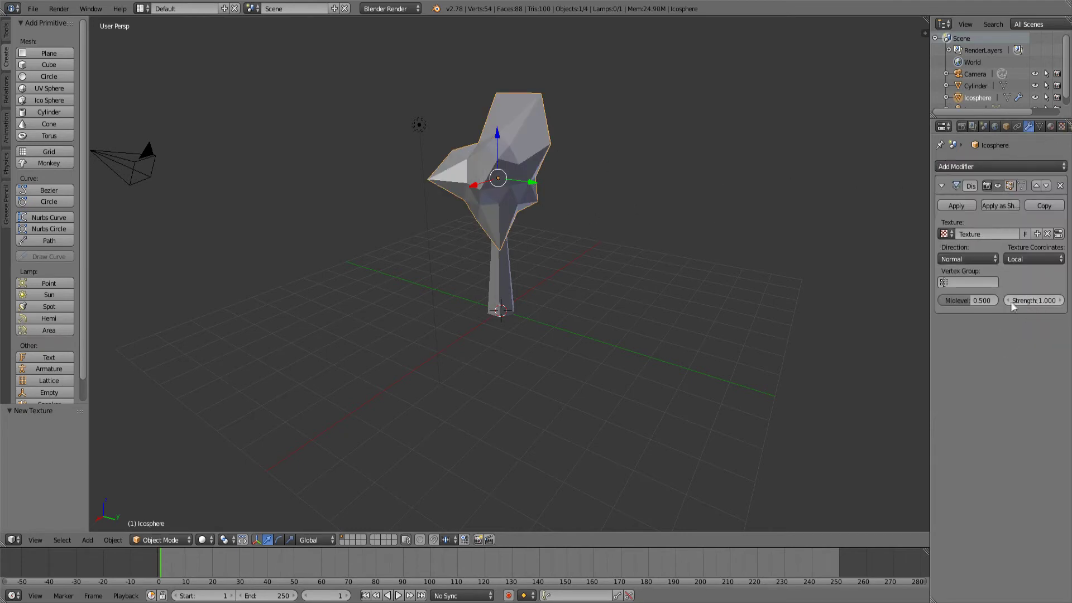
Set the Displace strength to 0.300
middle_drag(517, 246, 853, 279)
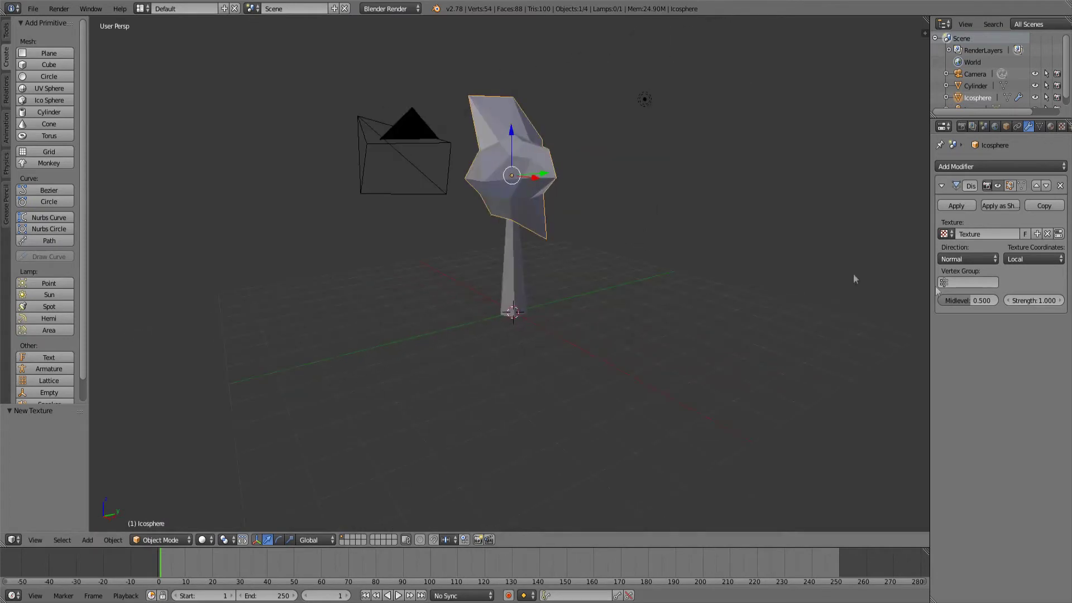
drag(1010, 300, 976, 300)
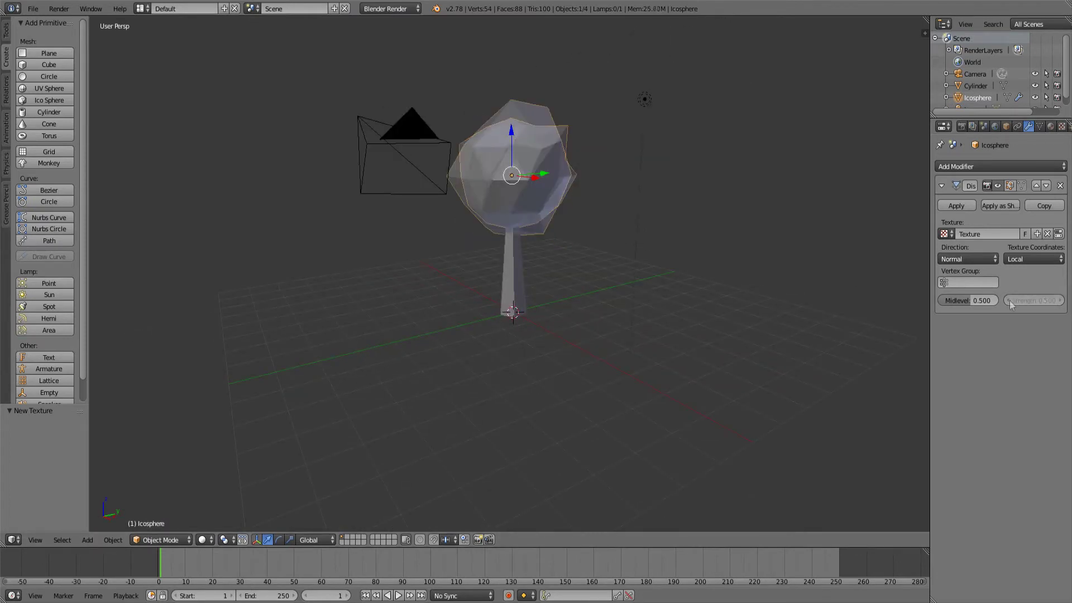
click(1009, 300)
middle_drag(890, 299, 519, 280)
click(1060, 300)
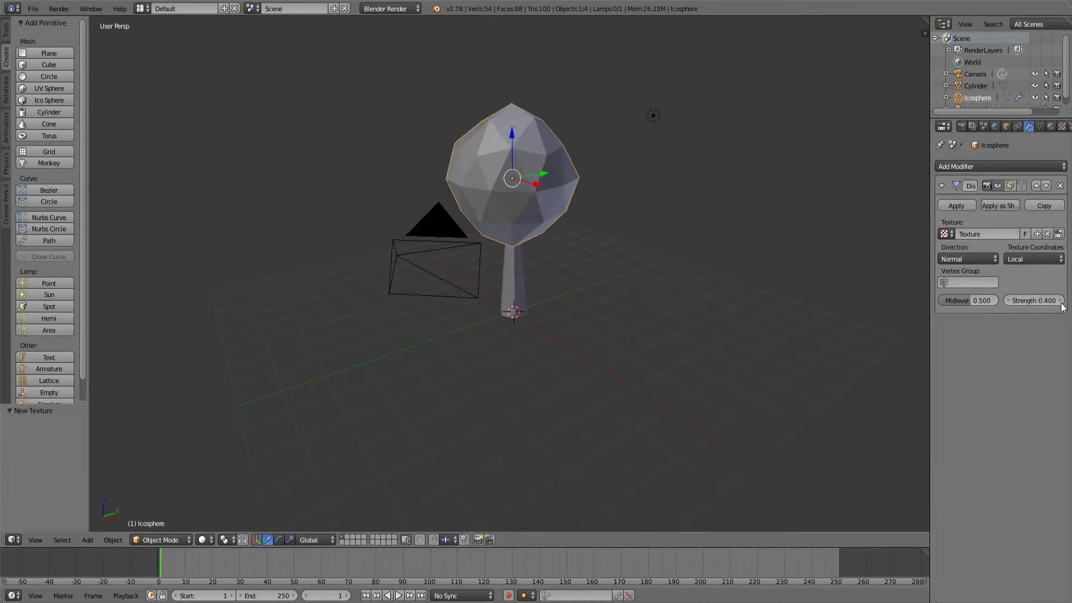
mouse_move(812, 288)
middle_down()
mouse_move(564, 277)
mouse_move(815, 304)
middle_up()
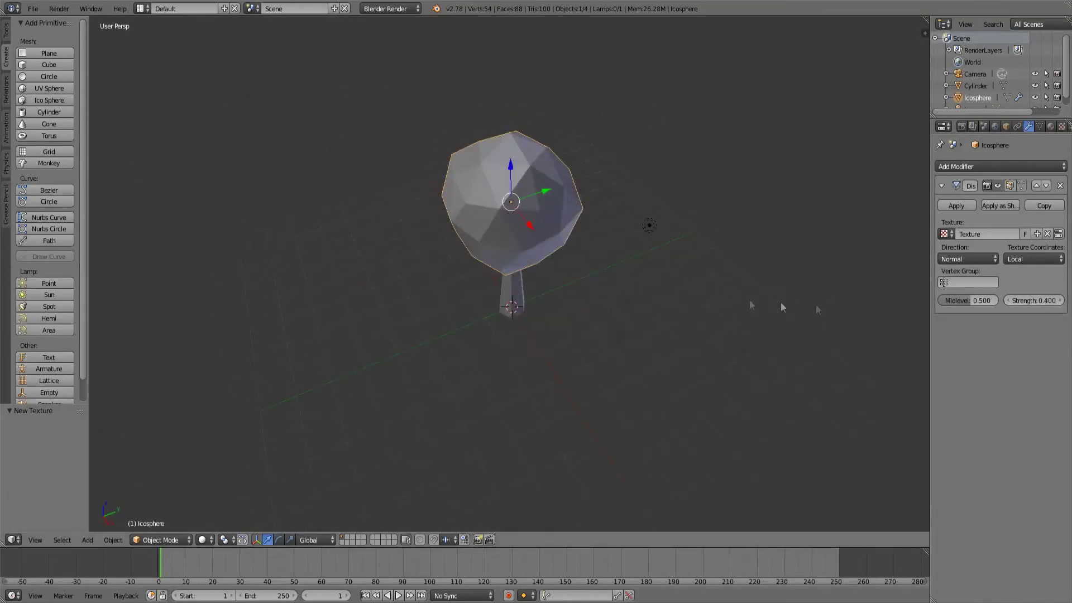
click(1009, 300)
middle_drag(781, 268, 663, 160)
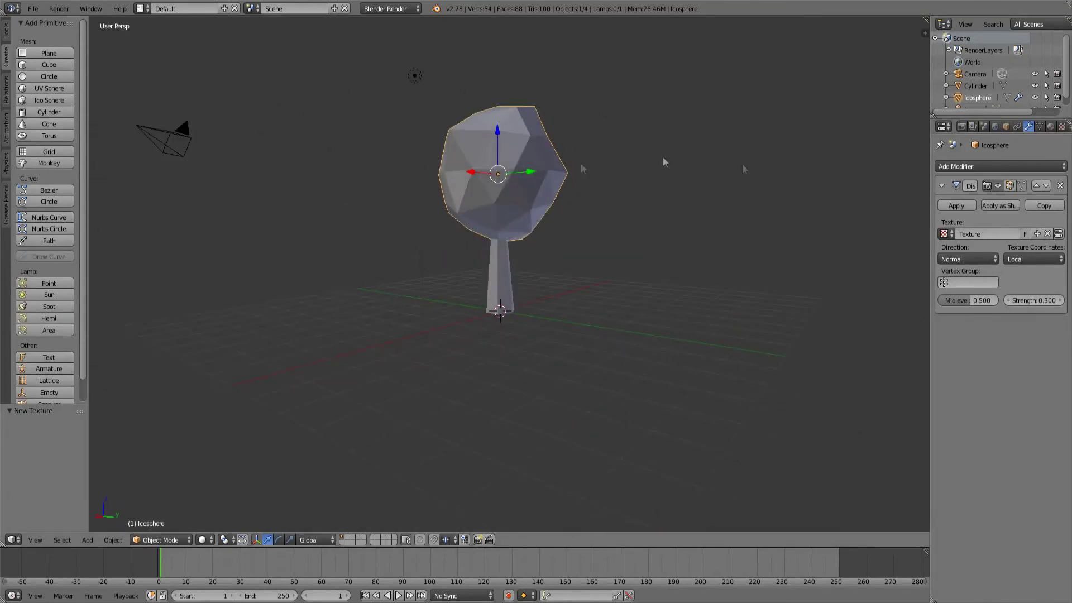
middle_drag(390, 170, 517, 190)
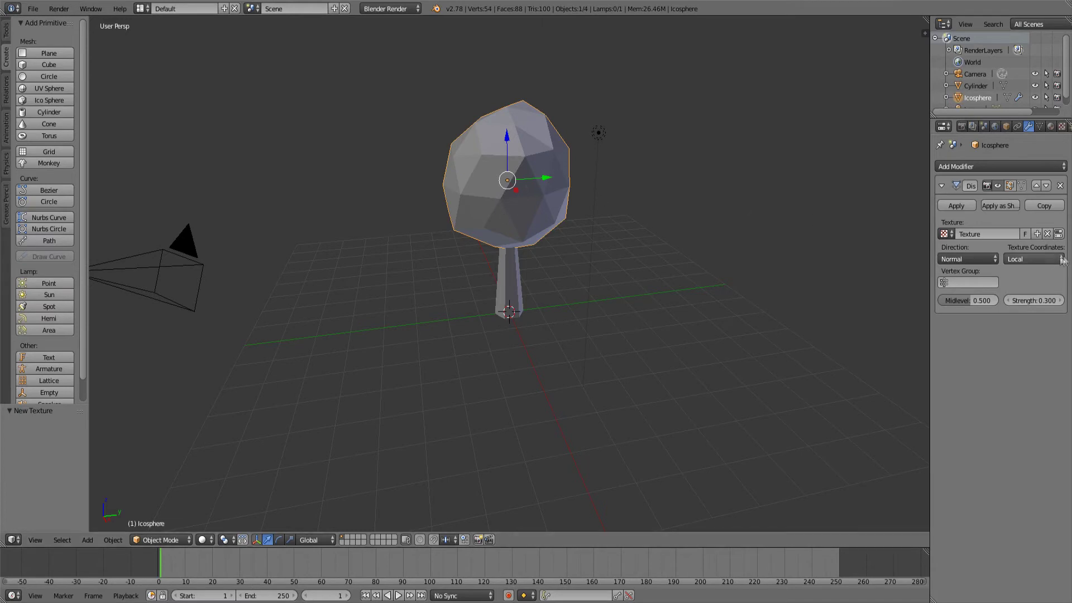
click(997, 167)
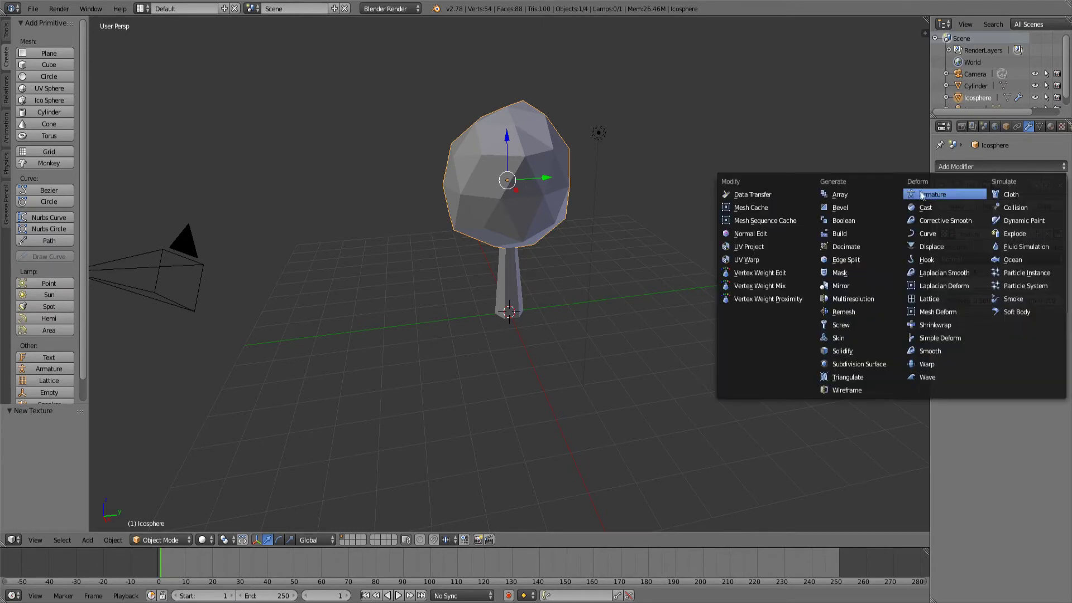
Add a Decimate modifier at ratio about 0.70, then apply Decimate and Displace
click(844, 246)
middle_drag(821, 283, 801, 303)
drag(999, 376, 940, 377)
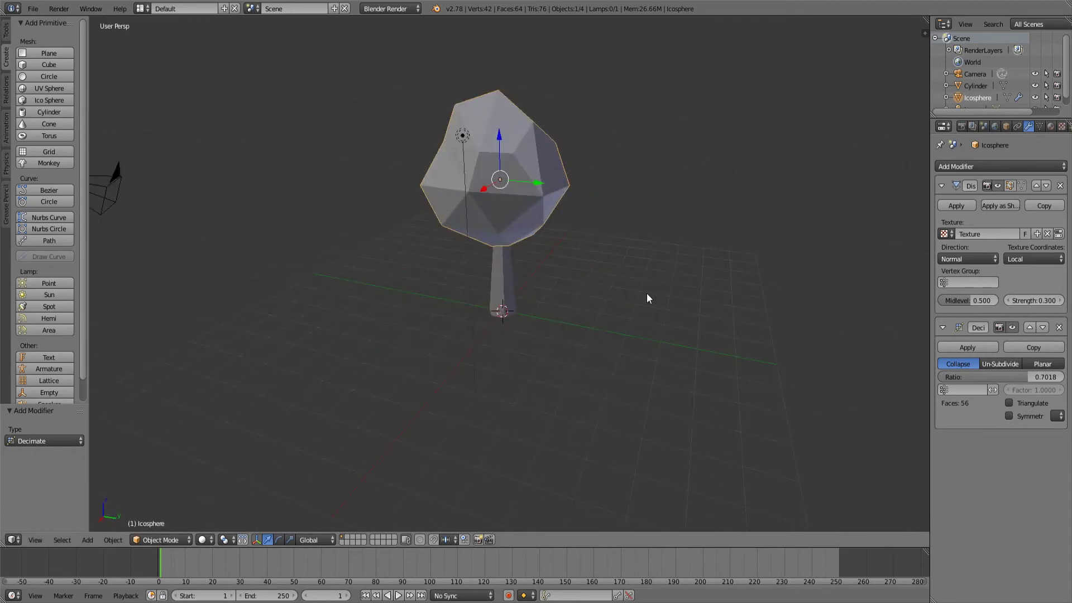
click(968, 348)
click(956, 205)
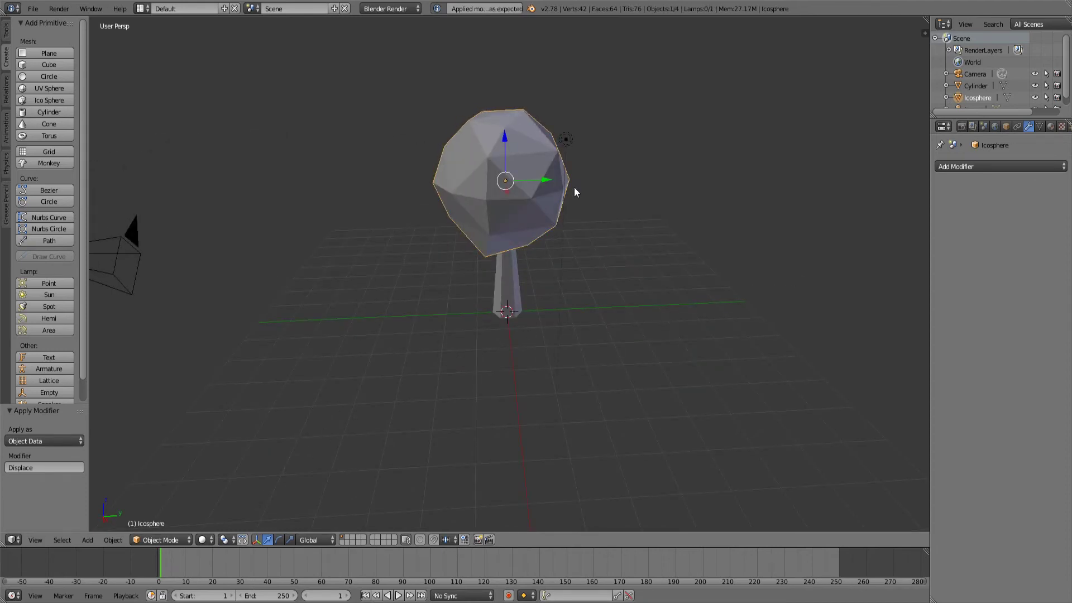
Stretch the canopy to 1.502 along Z
middle_drag(583, 260, 583, 290)
key(s)
key(z)
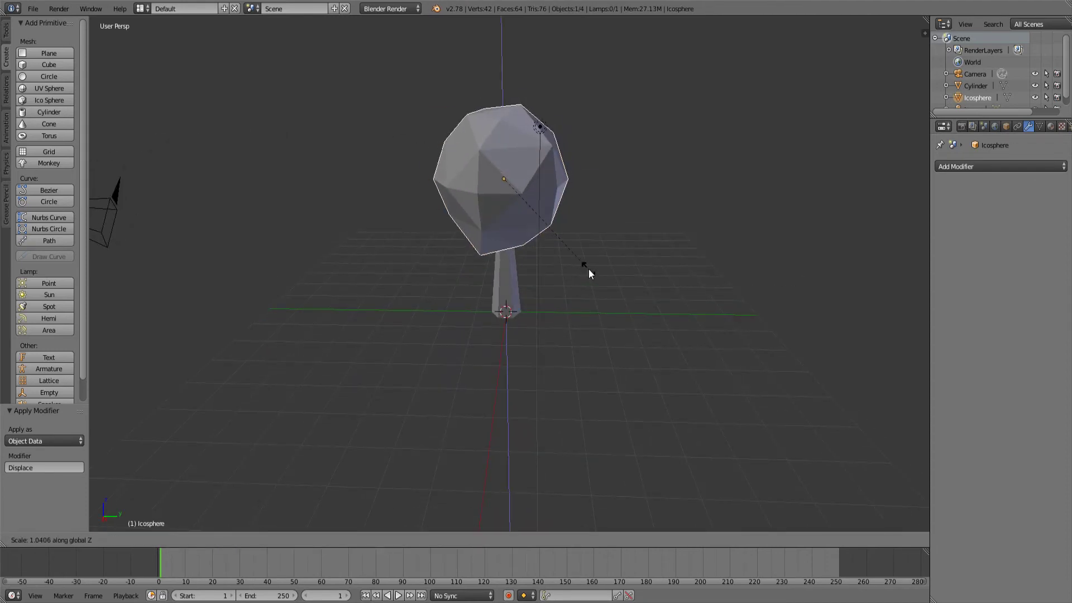
click(595, 333)
middle_drag(586, 325, 355, 395)
In Edit Mode, move one canopy vertex along X, then raise it 0.459 along Z
key(Tab)
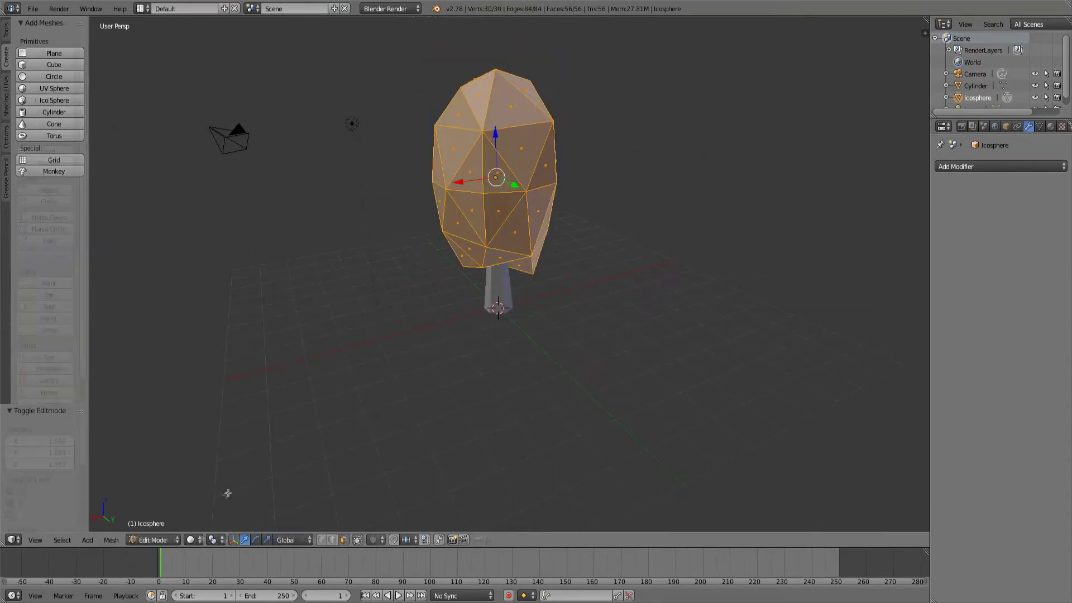
key(2)
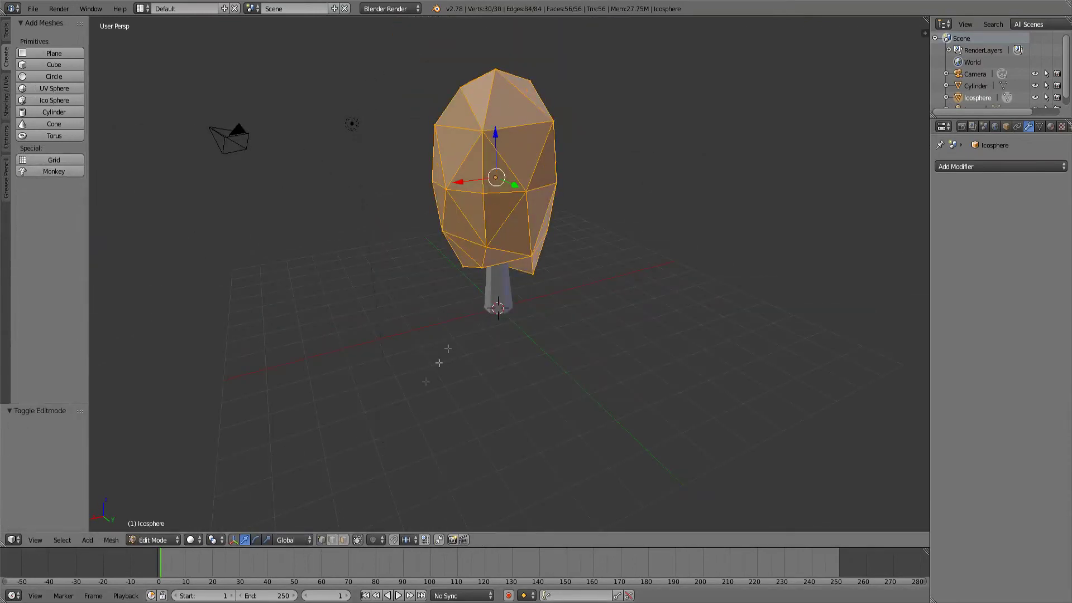
right_click(460, 273)
middle_drag(460, 274, 610, 252)
key(g)
key(x)
click(576, 263)
key(g)
key(z)
click(544, 220)
Raise another canopy vertex 0.947 along Z, return to Object Mode, and view through the camera
right_click(480, 279)
key(g)
key(z)
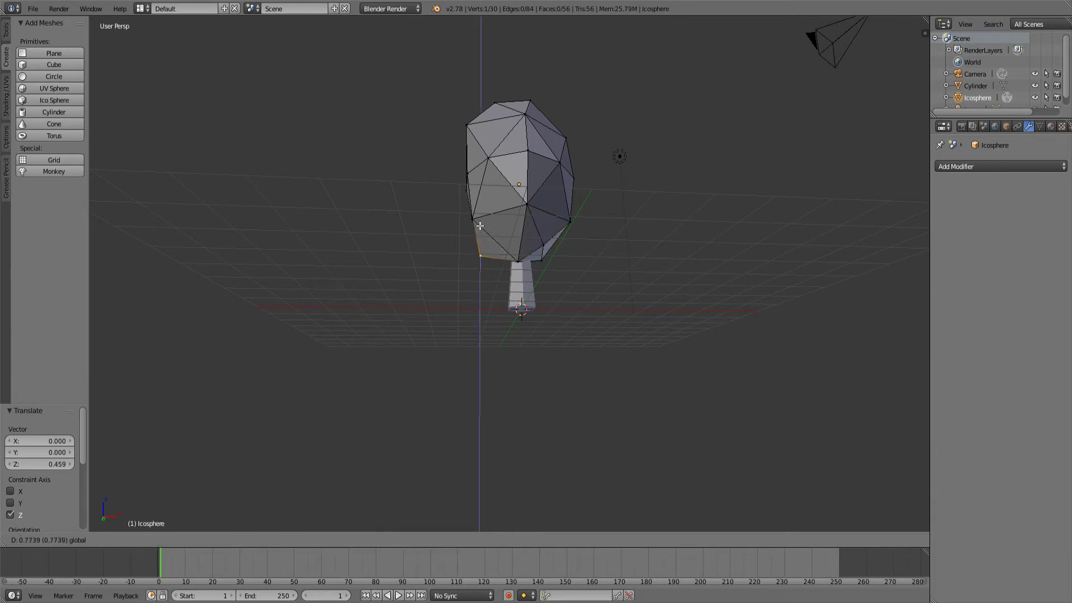
click(480, 222)
mouse_move(480, 222)
middle_down()
mouse_move(665, 251)
mouse_move(700, 329)
mouse_move(629, 237)
mouse_move(558, 267)
mouse_move(502, 335)
middle_up()
click(166, 541)
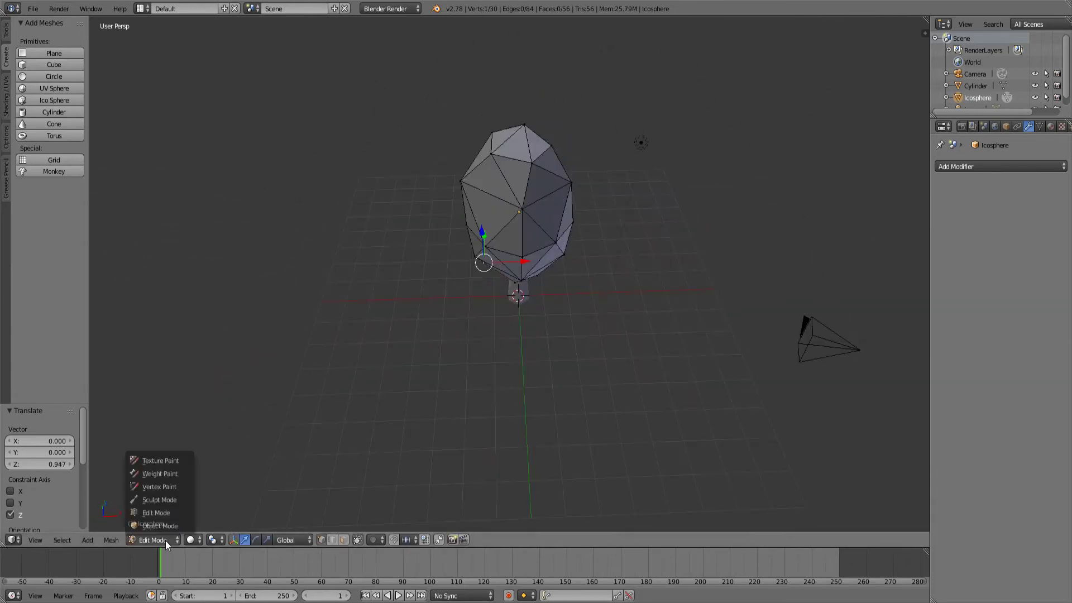
click(160, 525)
key(KP_0)
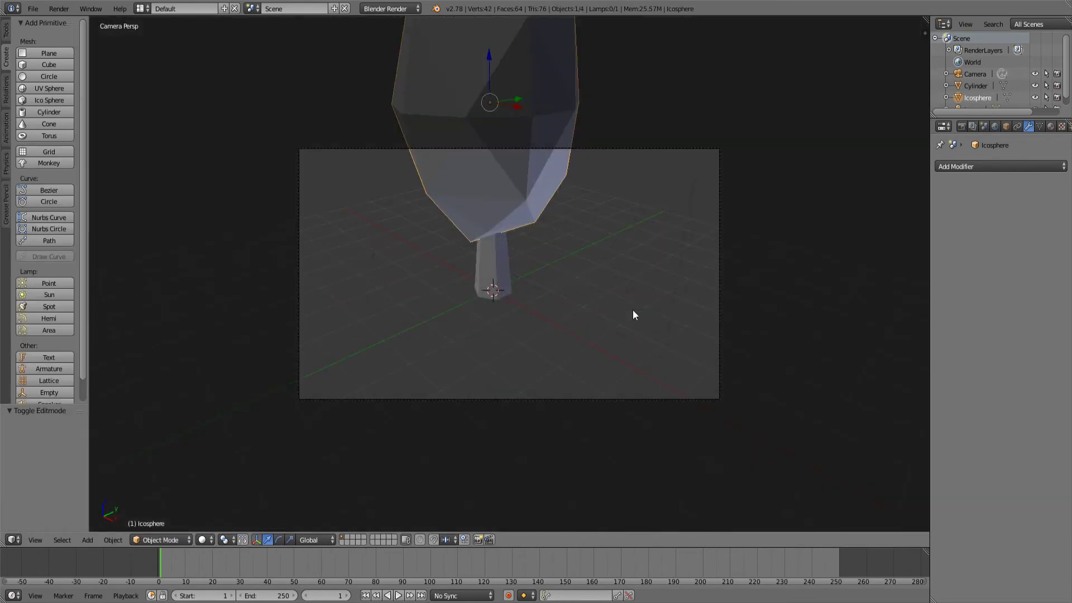
Preview the scene rendered, then return to Edit Mode with solid wireframe shading
click(167, 540)
click(202, 539)
click(216, 460)
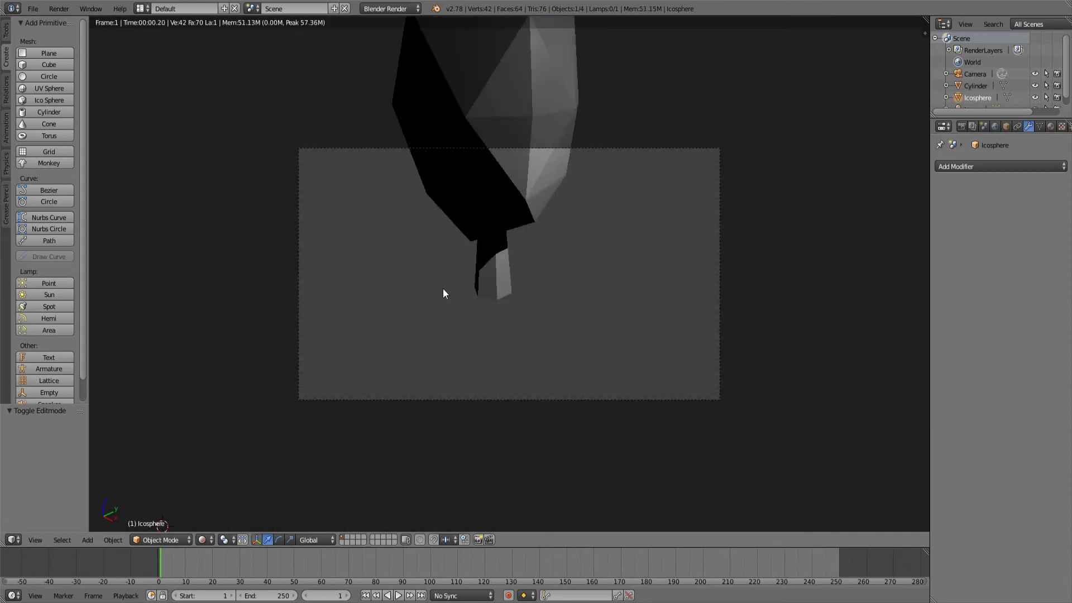
scroll(443, 288, down, 2)
scroll(670, 313, down, 1)
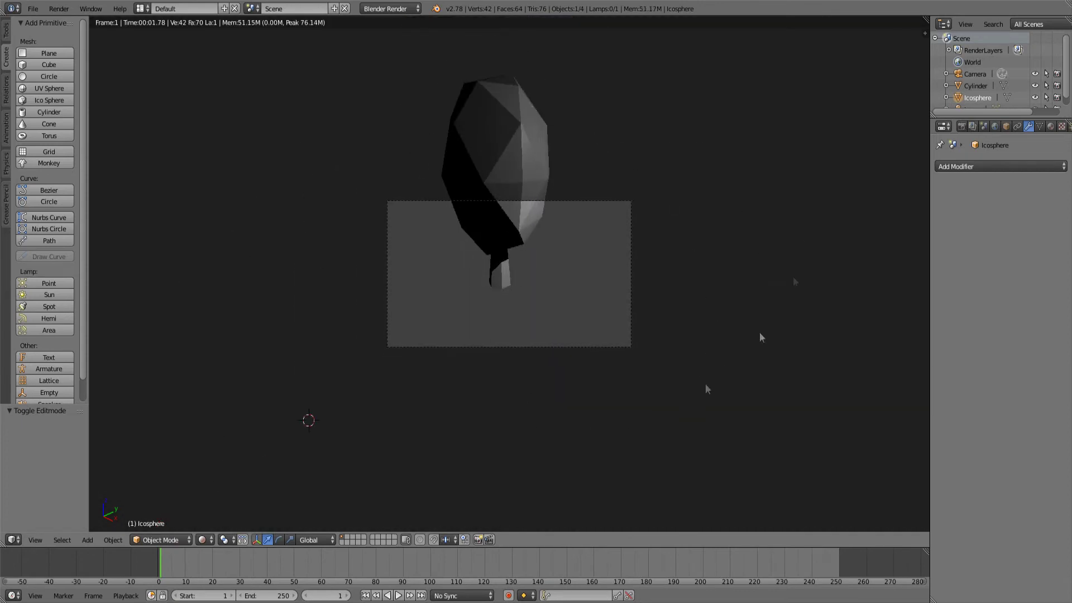
click(158, 539)
click(162, 512)
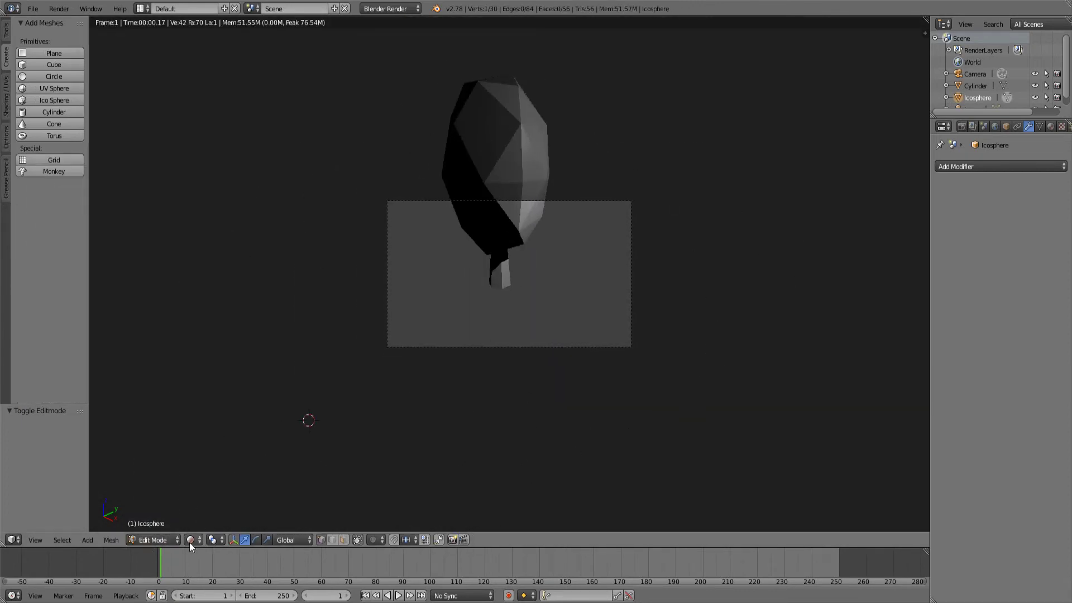
click(190, 539)
click(199, 500)
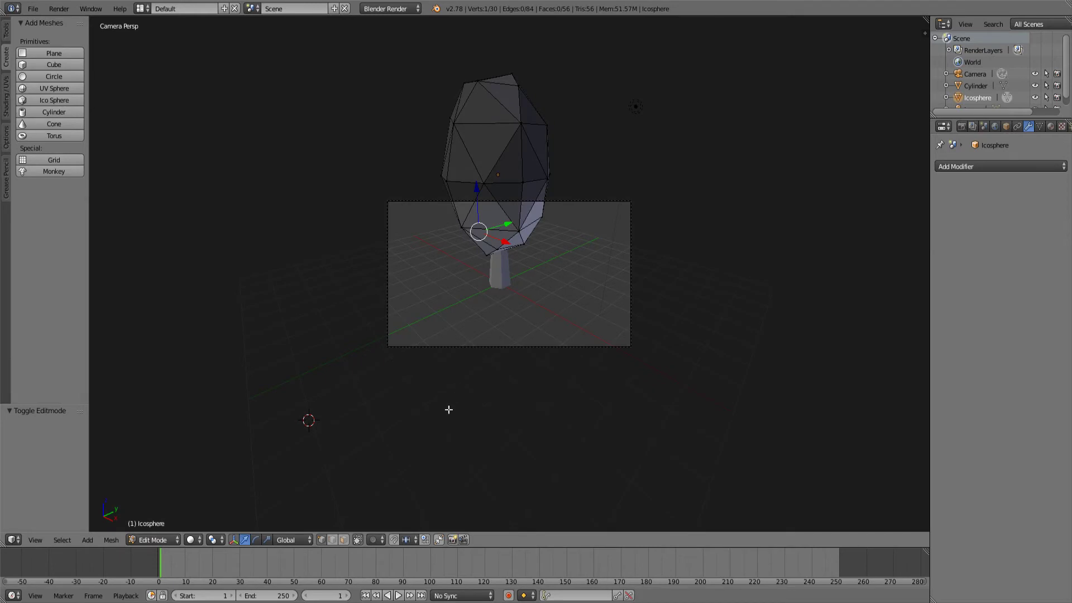
Leave camera view and move a canopy vertex 0.420 along Y and 0.104 along Z
key(KP_0)
middle_drag(488, 323, 620, 298)
drag(517, 268, 507, 269)
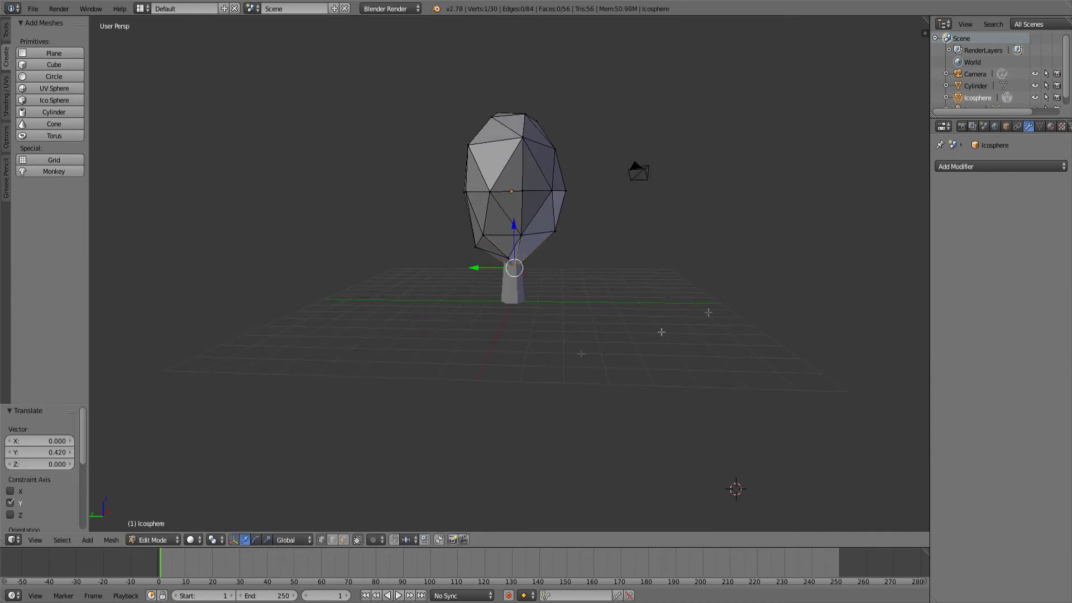
scroll(498, 233, up, 2)
drag(517, 222, 517, 216)
Give the canopy a new green material named 'Leaves'
click(1050, 127)
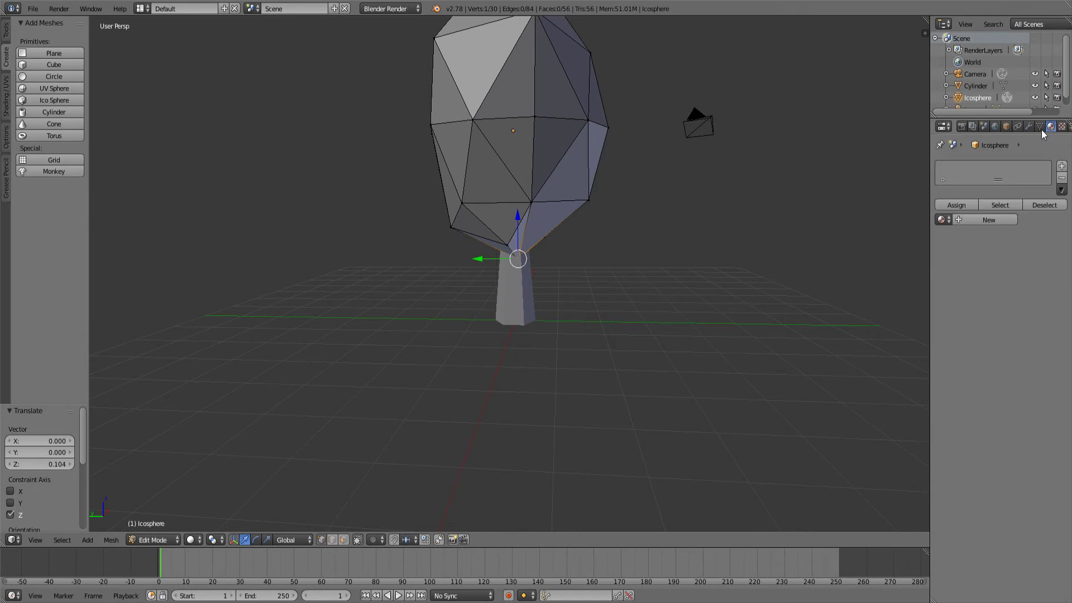
click(966, 219)
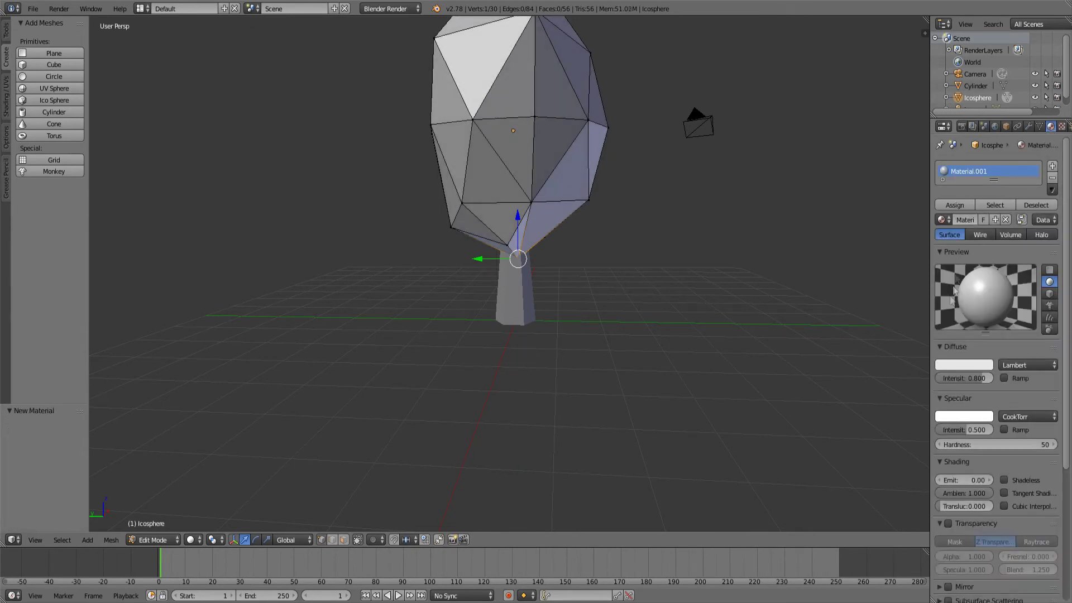
double_click(973, 174)
text(Leaves)
key(Return)
click(960, 365)
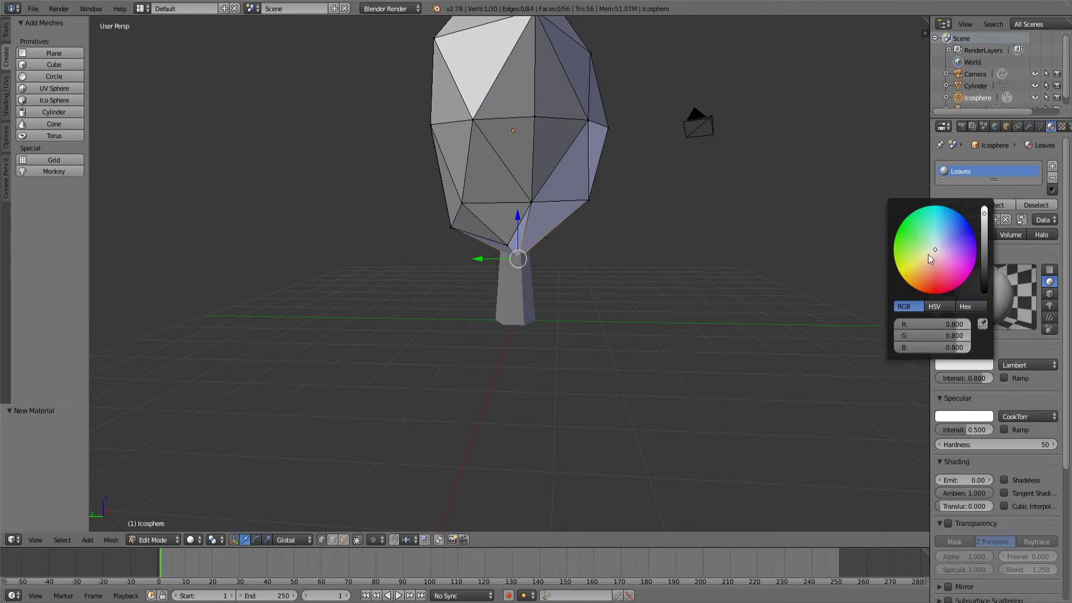
click(911, 228)
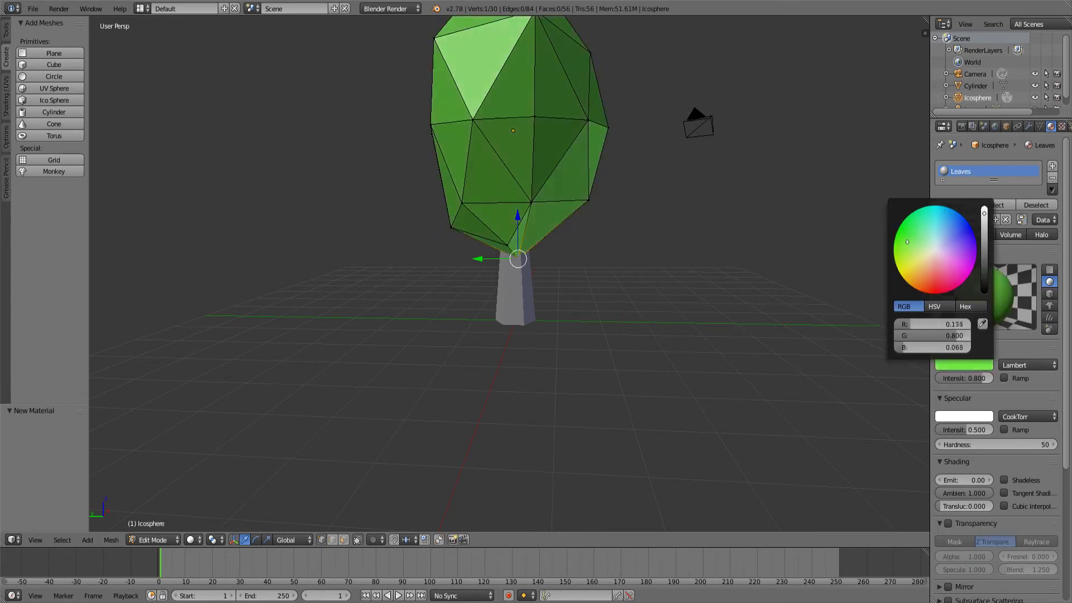
In Object Mode, give the trunk a new orange-brown material named 'Trunk'
click(180, 539)
click(156, 526)
right_click(506, 291)
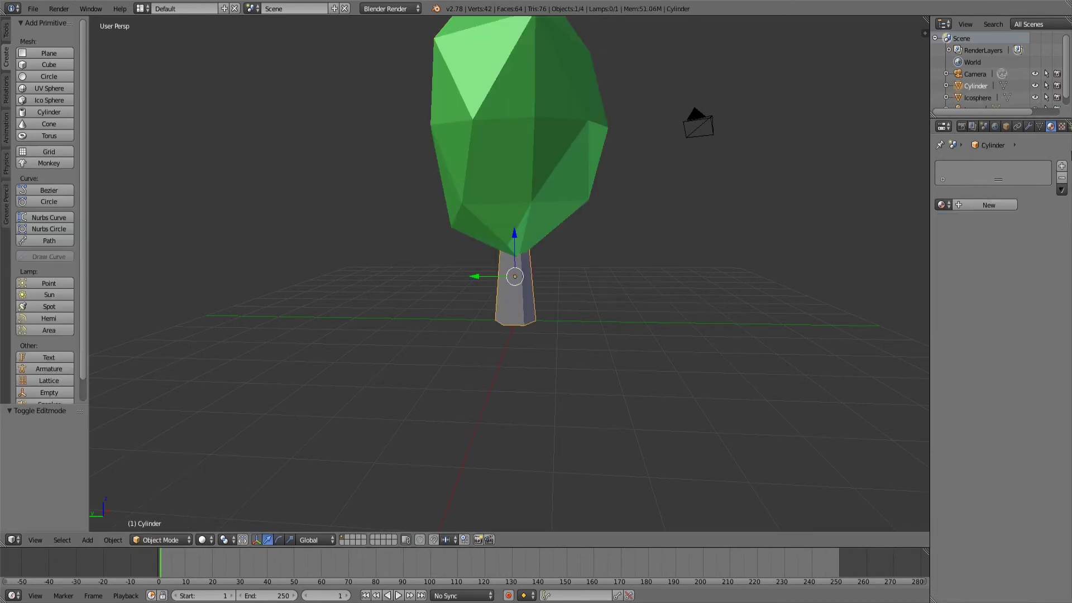
click(989, 204)
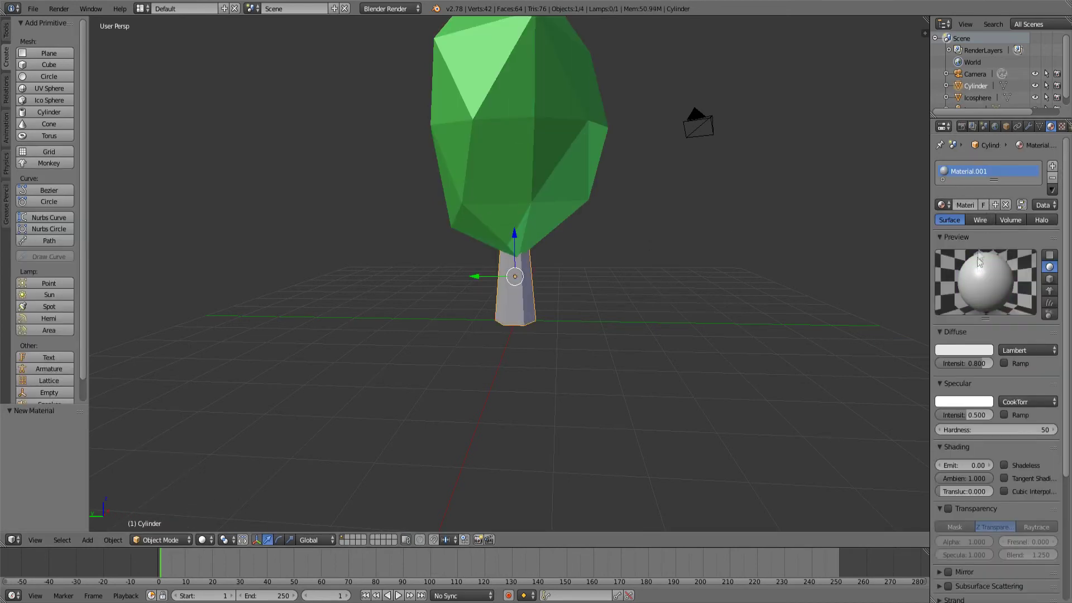
double_click(960, 170)
text(Trunk)
key(Return)
click(964, 349)
drag(931, 246, 926, 274)
middle_drag(682, 251, 642, 254)
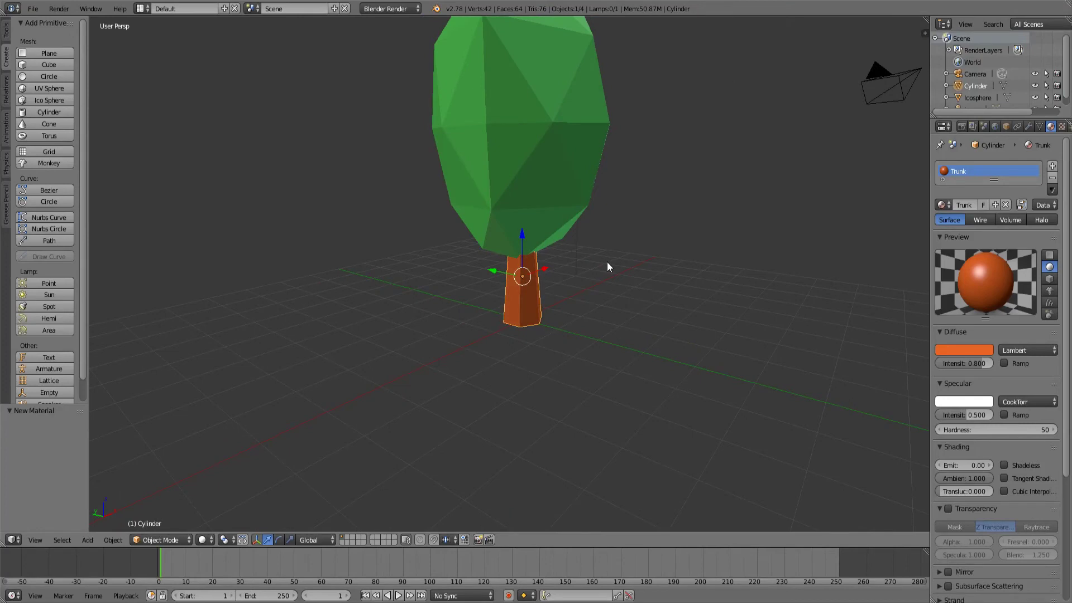
Select the camera and compare the camera view (Numpad 0) with the free view of the tree
key(KP_0)
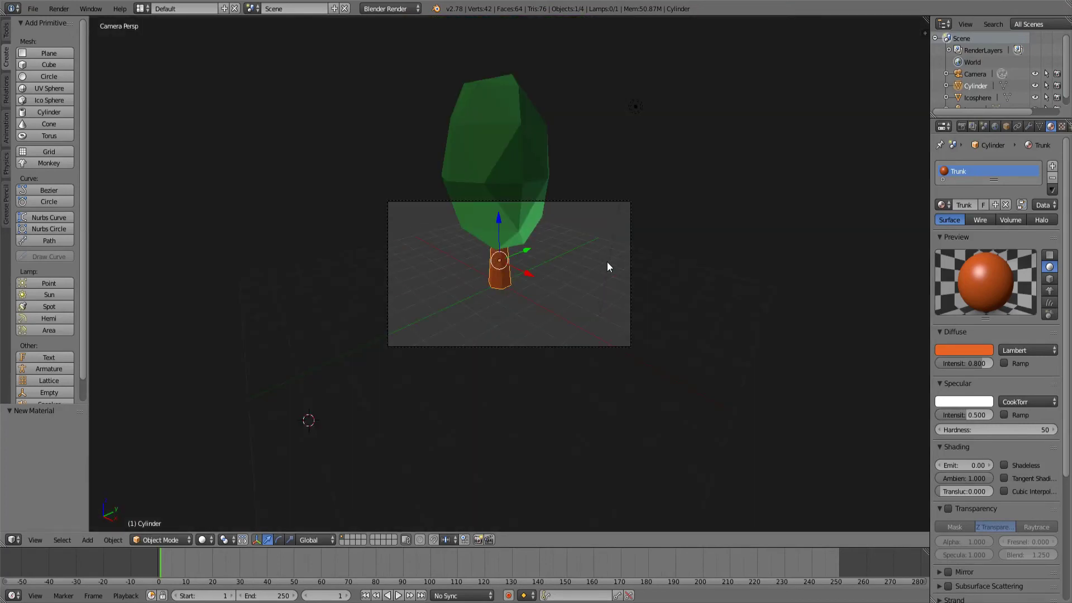
key(KP_0)
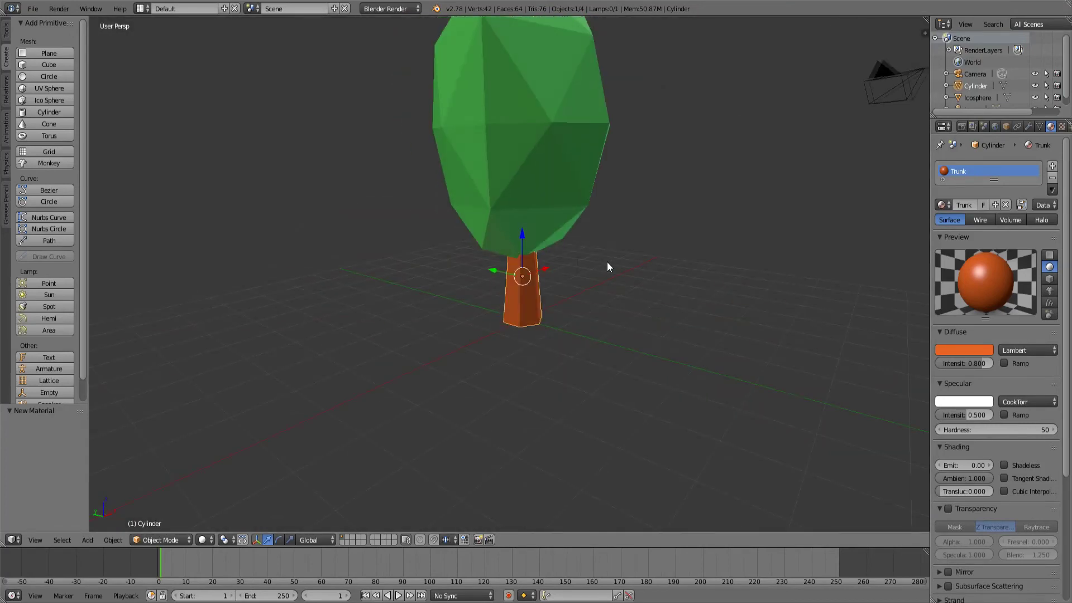
key(KP_0)
key(KP_0)
right_click(876, 74)
key(KP_0)
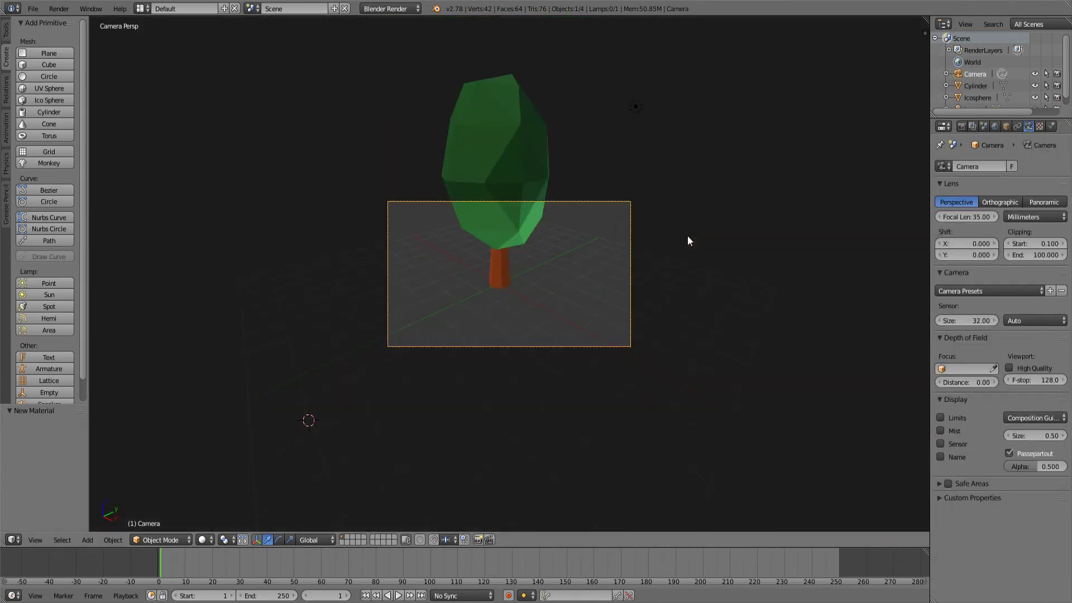
key(KP_0)
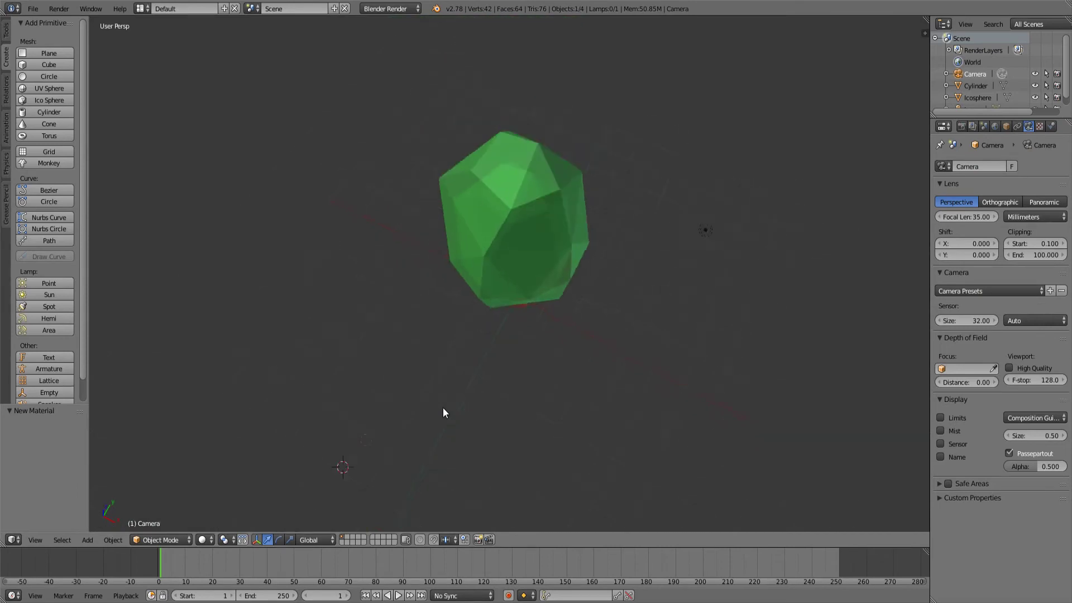
middle_drag(456, 379, 486, 344)
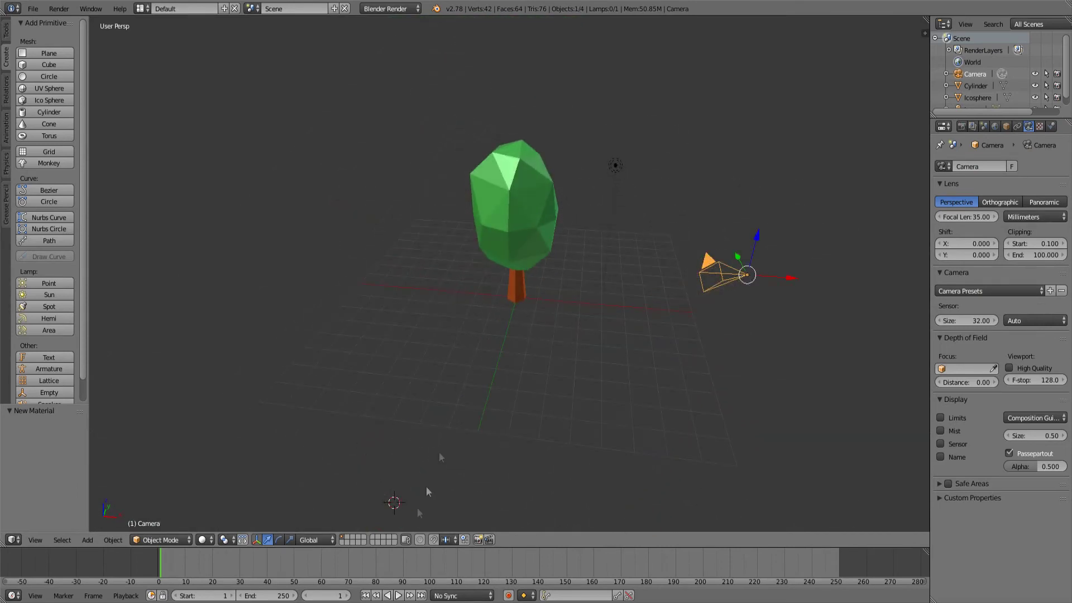
With the rotate manipulator in Local orientation, tilt the camera 15.306° about its X axis
click(395, 504)
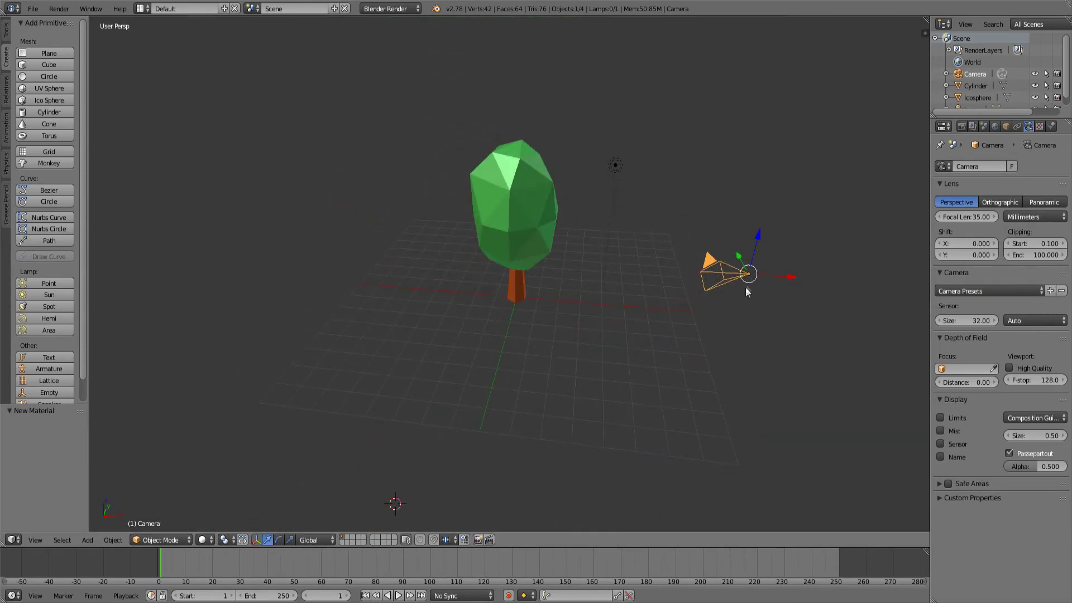
click(278, 540)
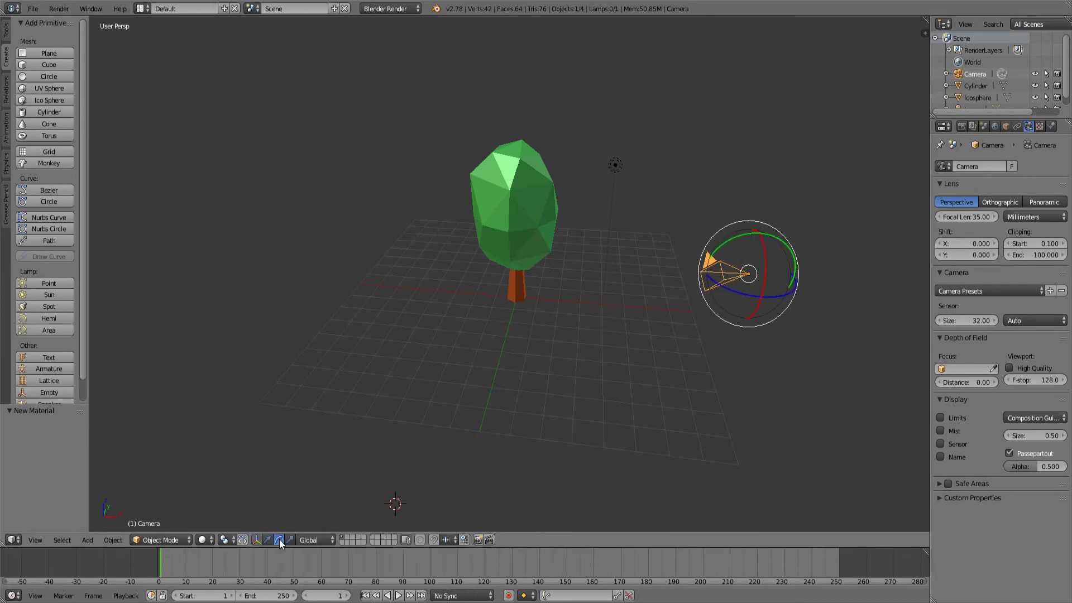
middle_drag(724, 233, 681, 237)
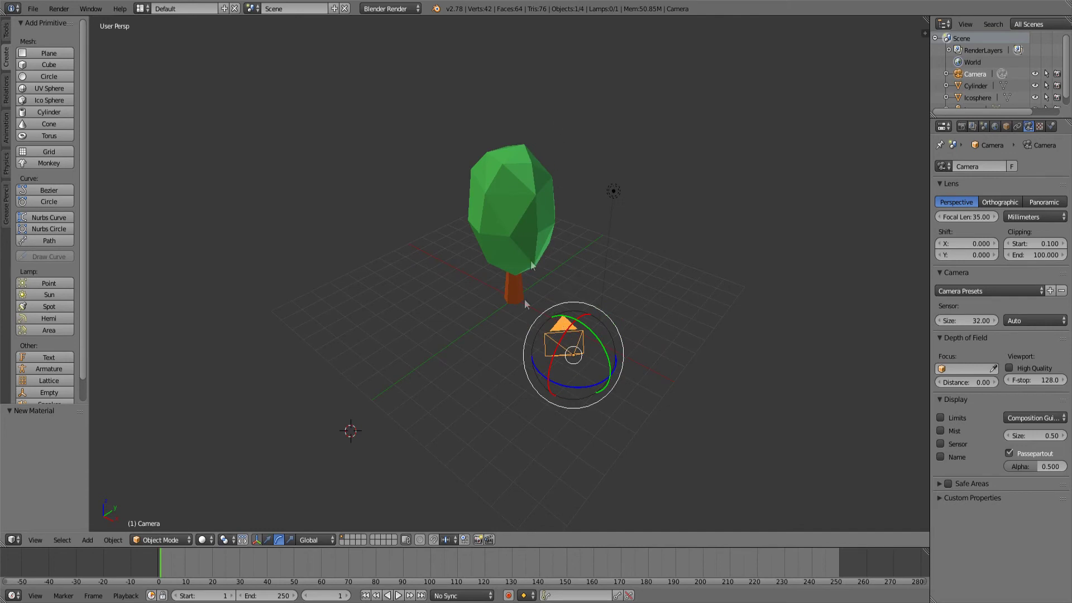
click(314, 540)
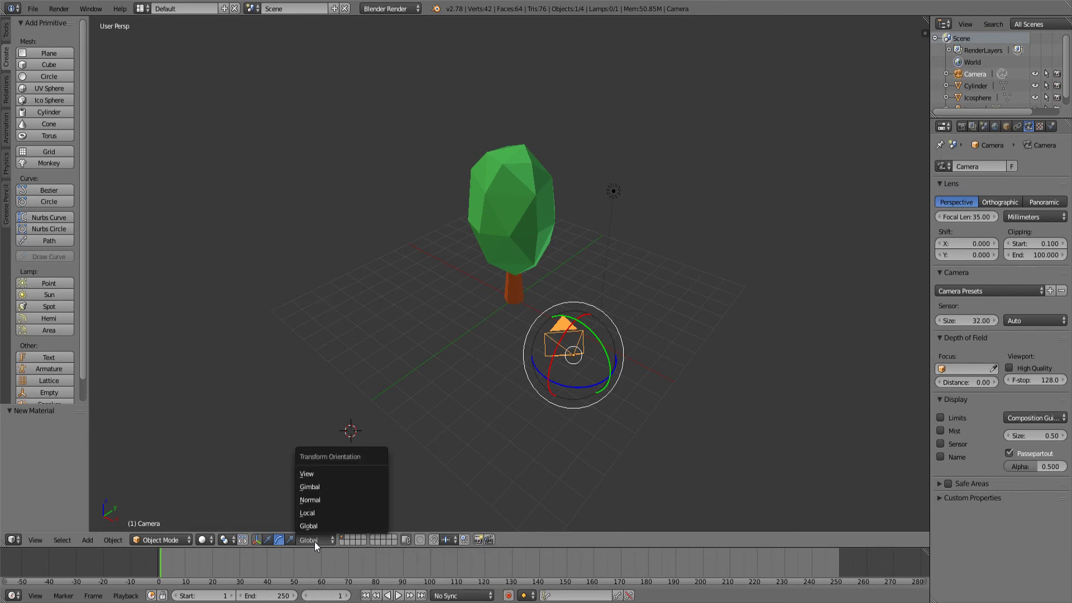
click(318, 512)
middle_drag(497, 306, 711, 275)
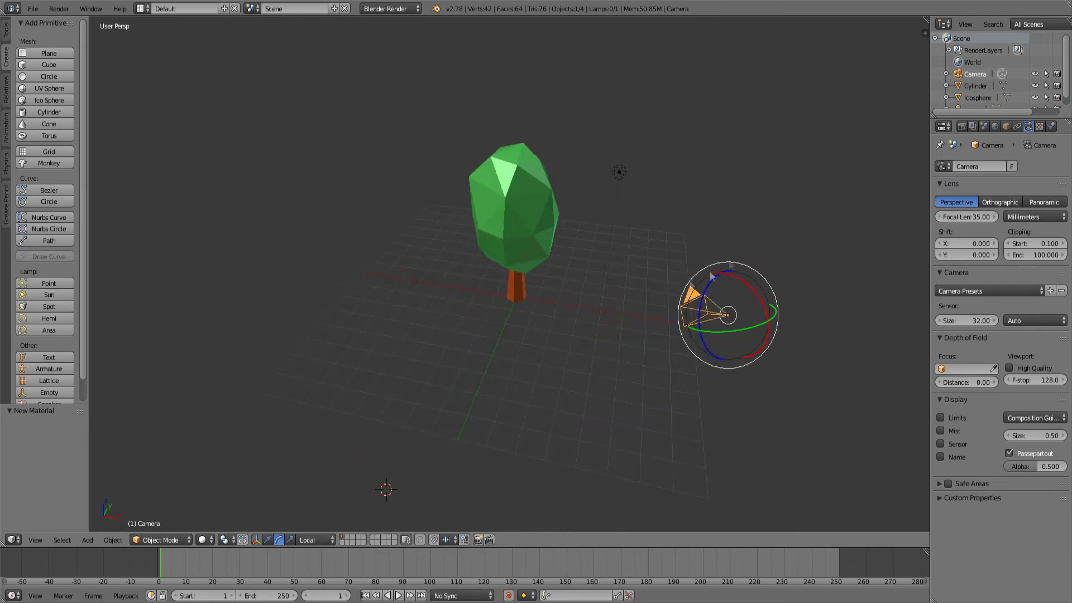
drag(751, 286, 759, 292)
Check the camera framing, then restore the move manipulator and Global transform orientation
key(KP_0)
key(KP_0)
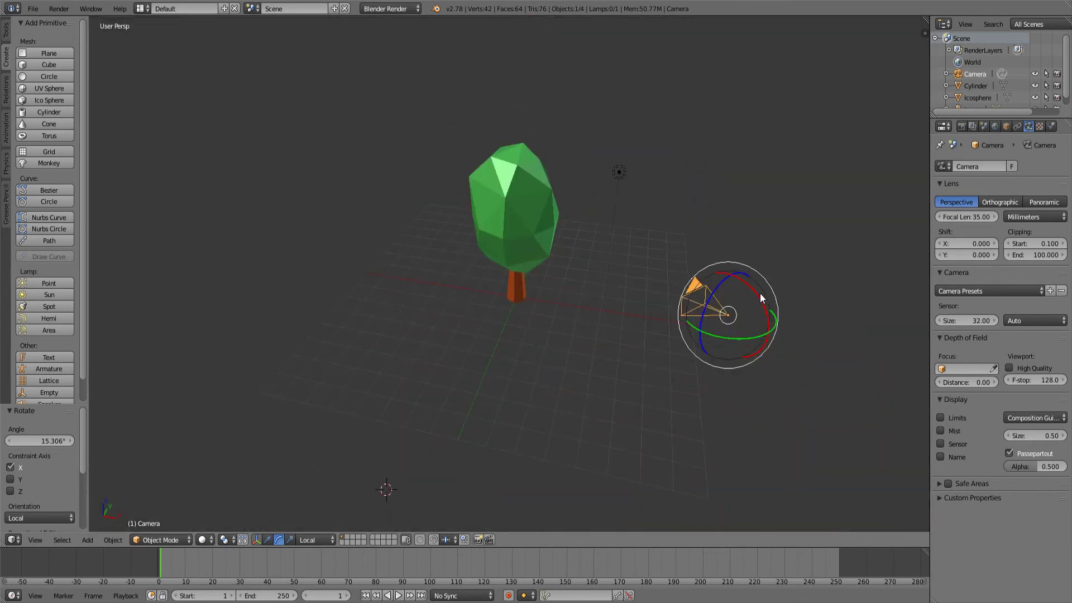
click(268, 539)
click(313, 539)
click(366, 474)
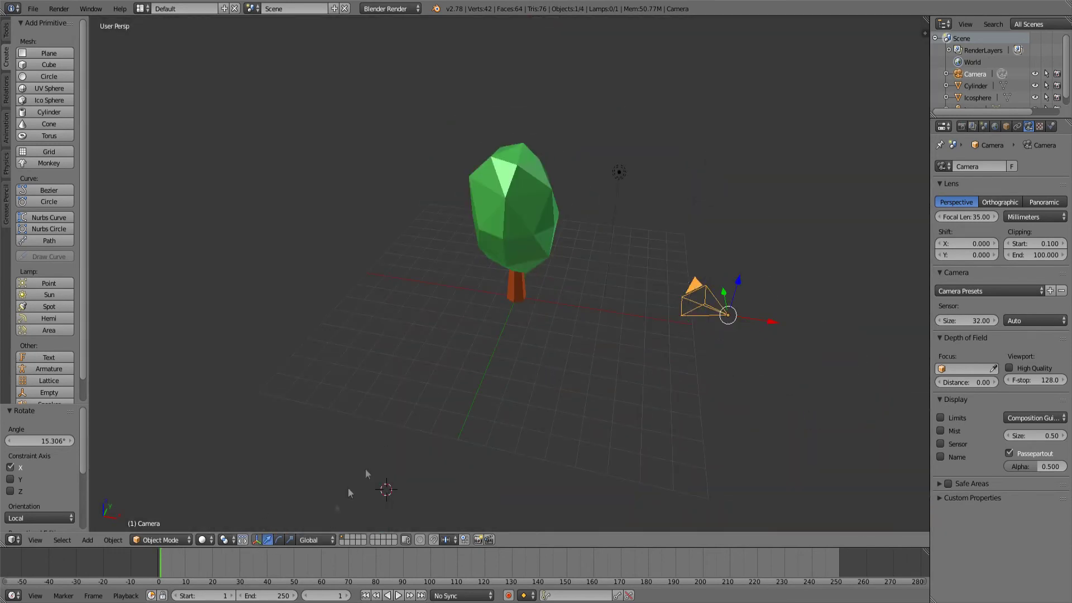
right_click(529, 276)
Move canopy and trunk 3.951 along X and -1.939 along Y into frame, then preview in Rendered shading
shift+right_click(516, 284)
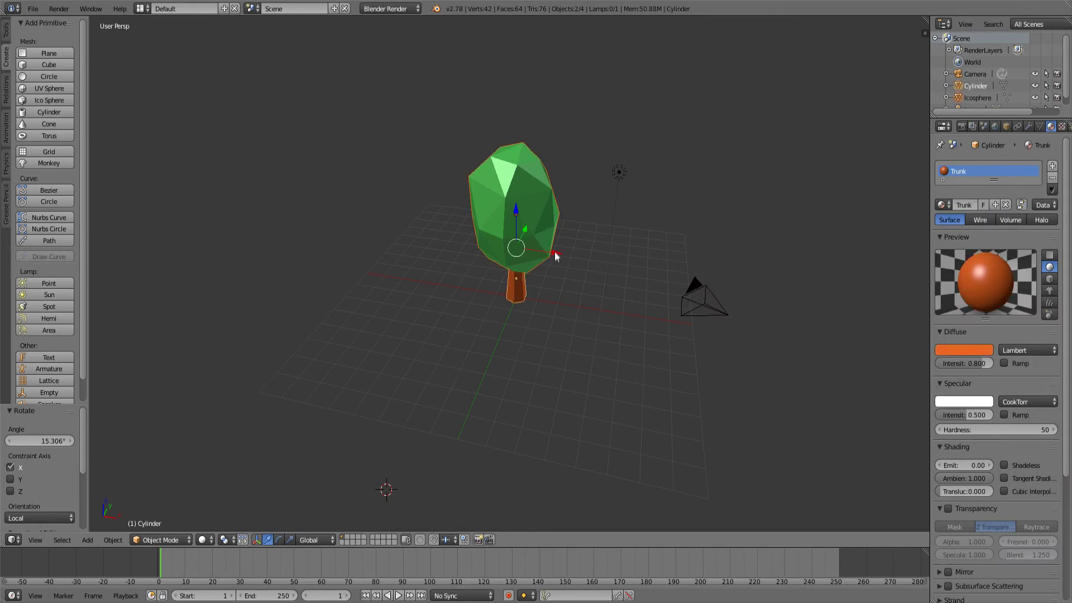
drag(555, 256, 473, 179)
key(KP_0)
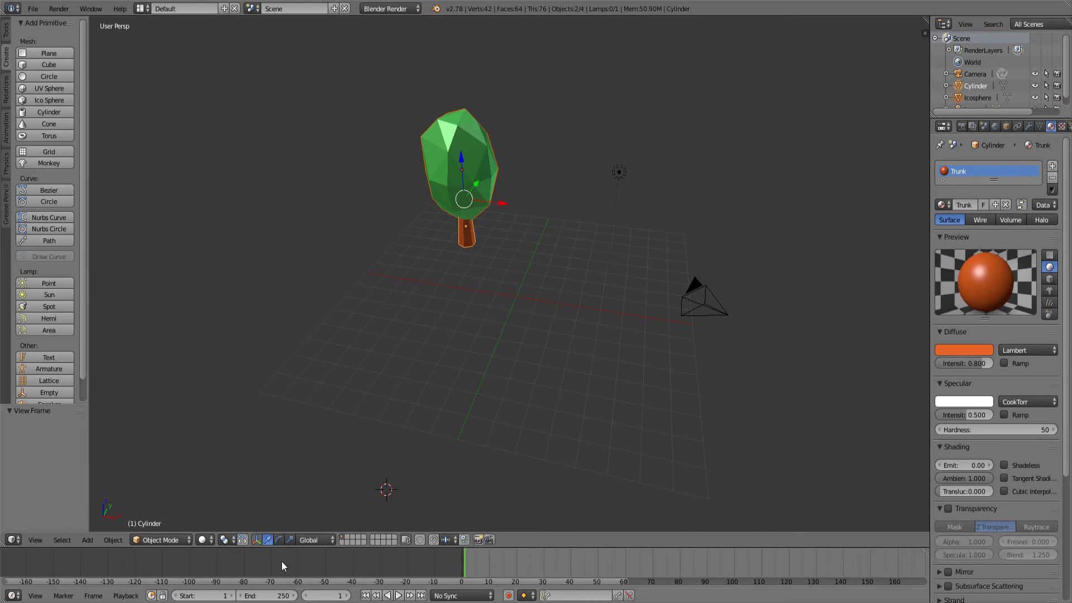
key(KP_0)
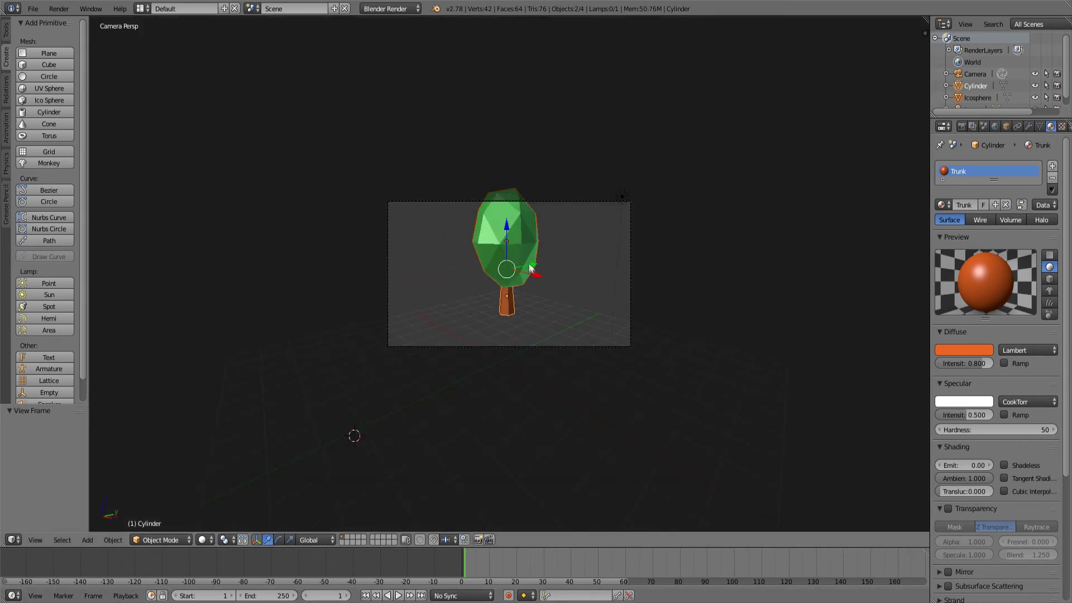
drag(532, 269, 503, 273)
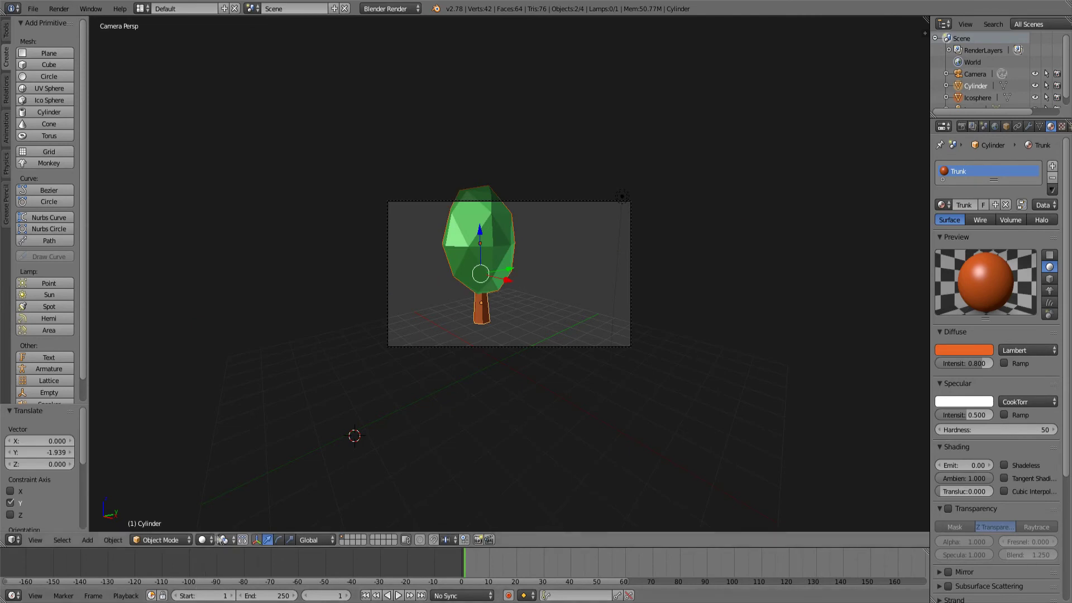
click(205, 539)
click(220, 456)
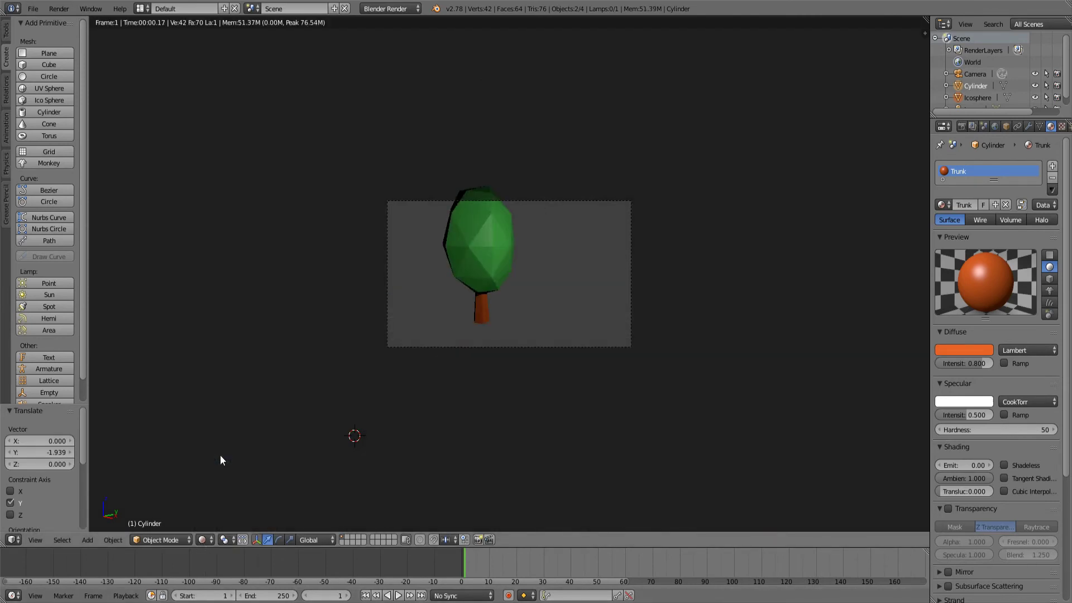
Enable World Ambient Occlusion (factor 1.00, Add blending) and return the viewport to Solid shading
click(994, 127)
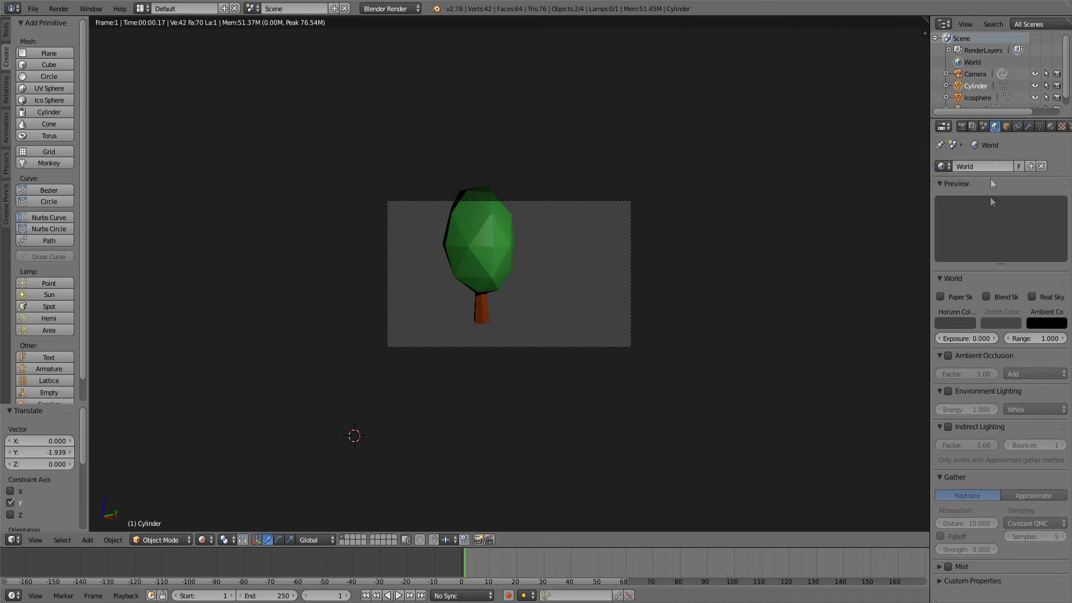
click(947, 355)
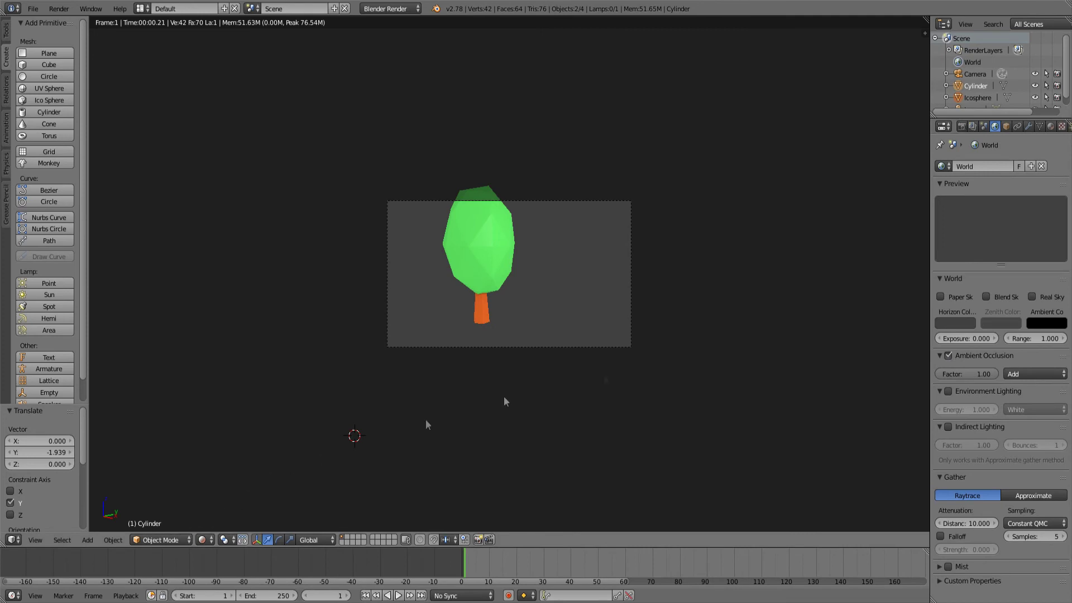
click(183, 540)
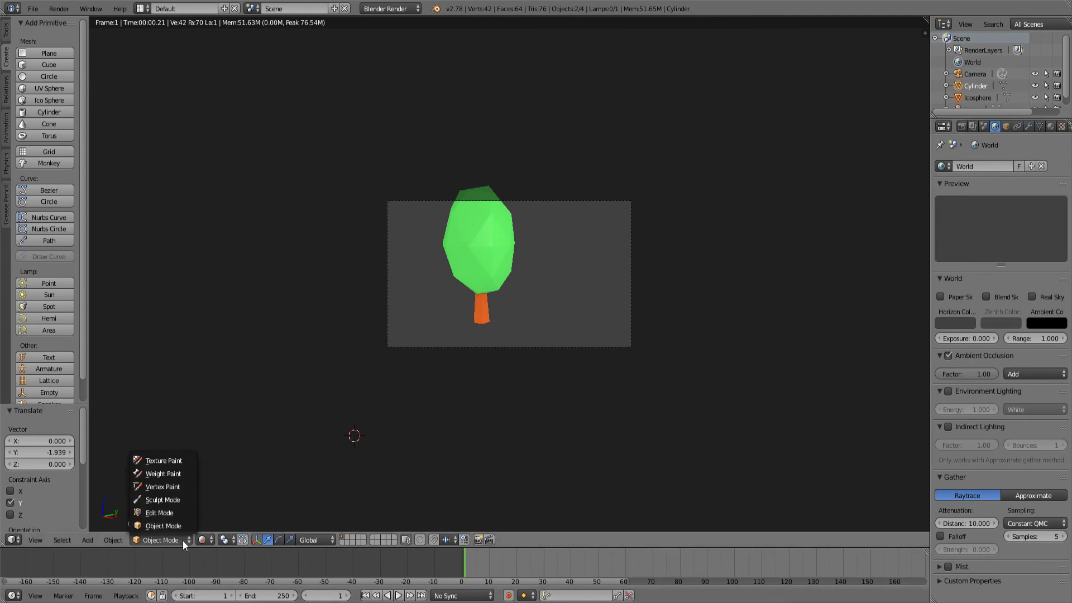
click(203, 540)
click(214, 498)
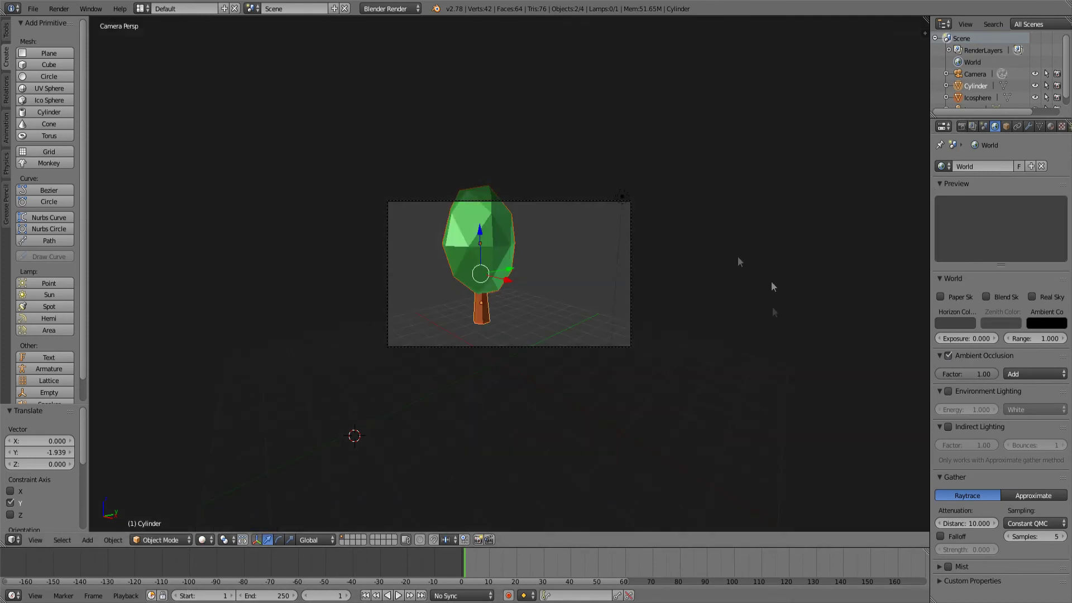
Add a mesh plane and set its location to 0, 0, 0
click(34, 53)
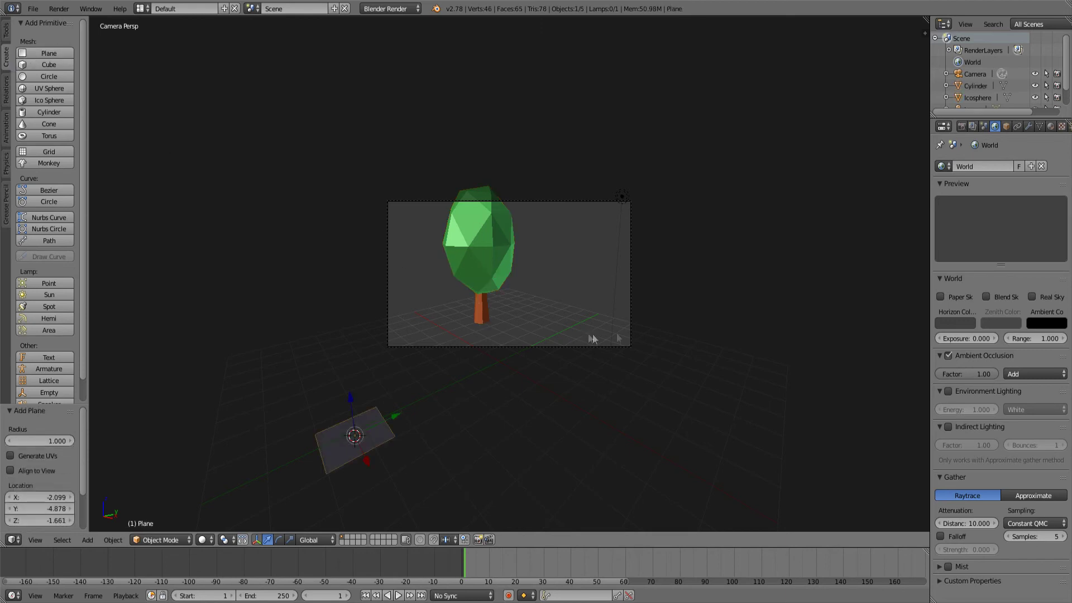
click(1006, 126)
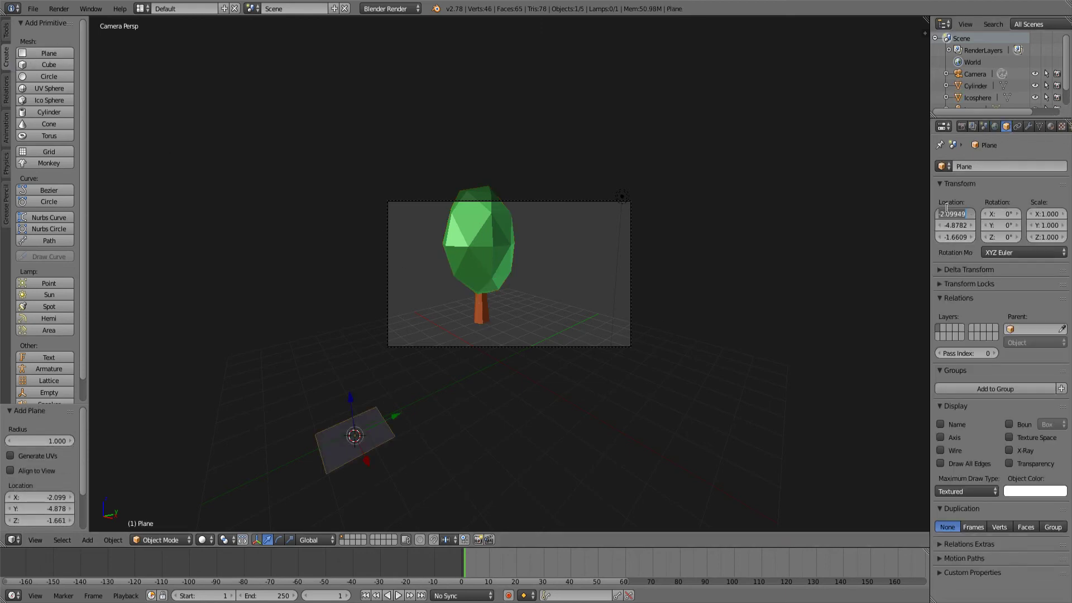
text(0)
key(Tab)
key(Tab)
text(0)
key(Return)
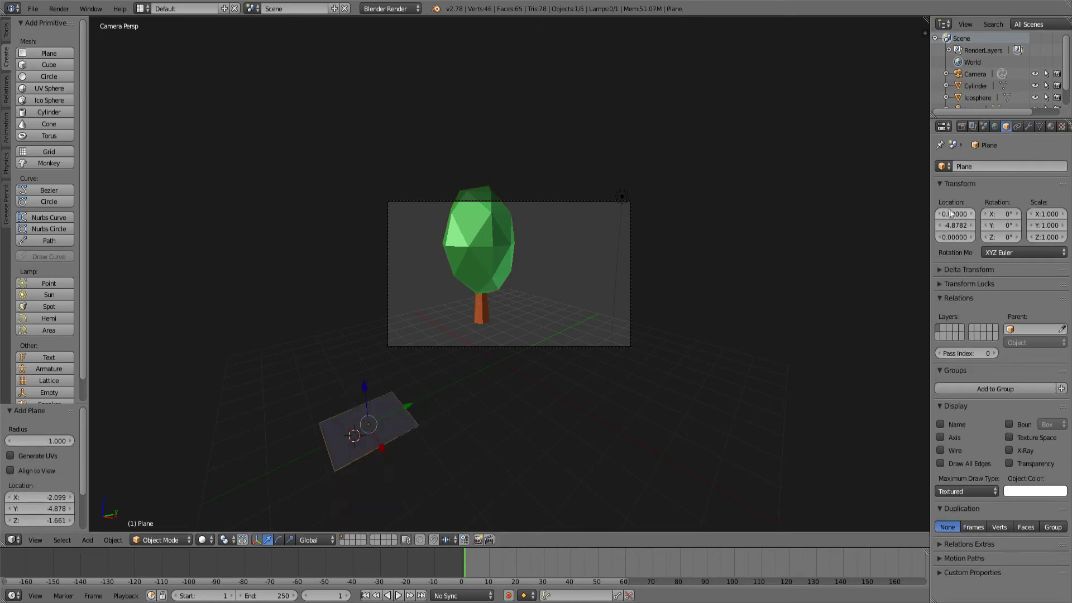
text(0)
key(Return)
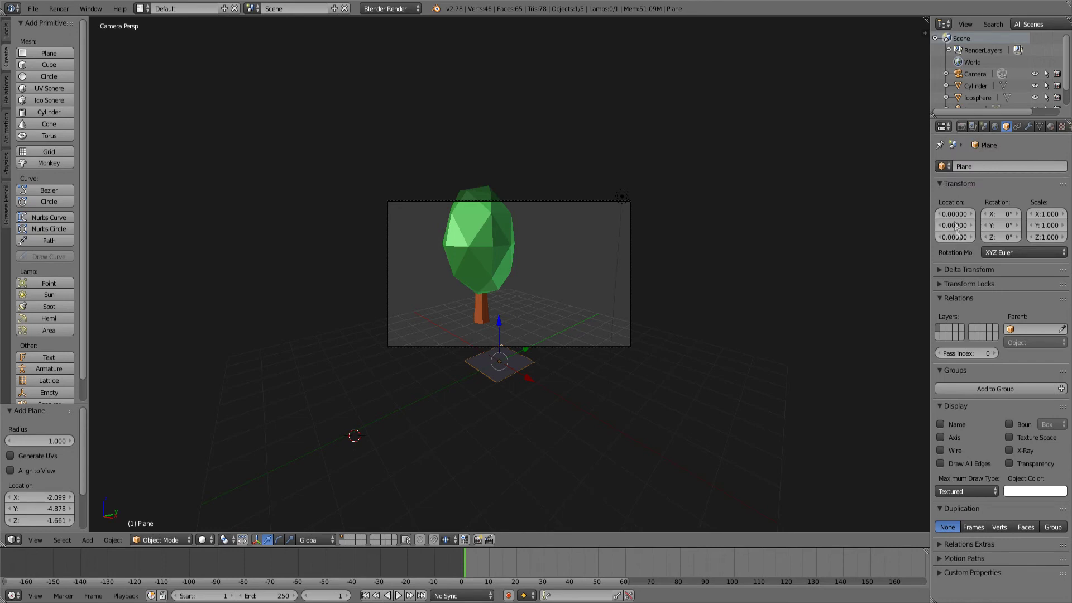
Scale the plane up by 50.28 to form the ground under the tree
key(s)
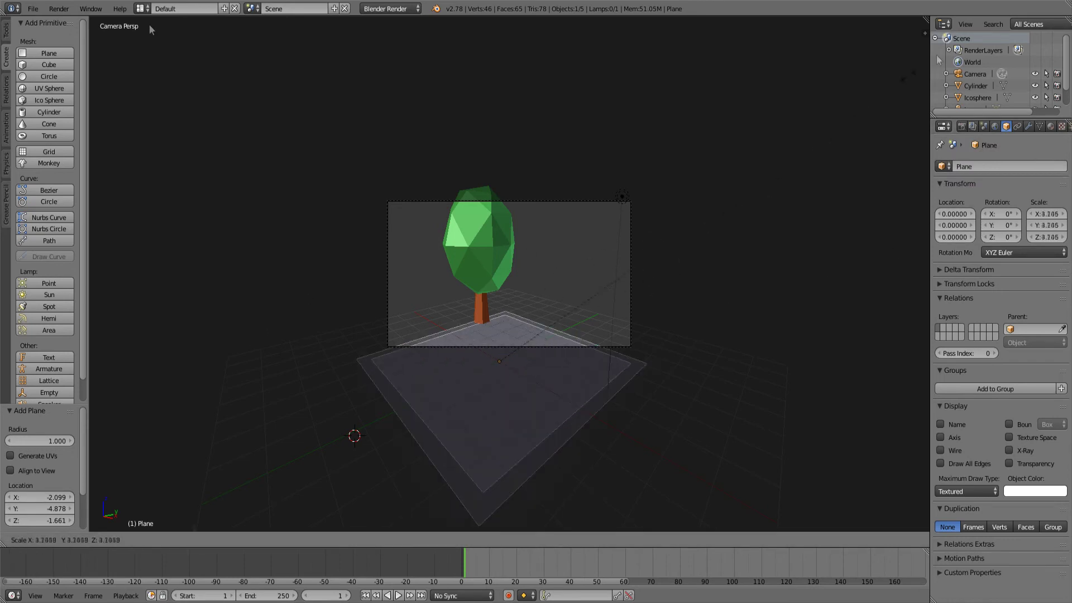
click(537, 357)
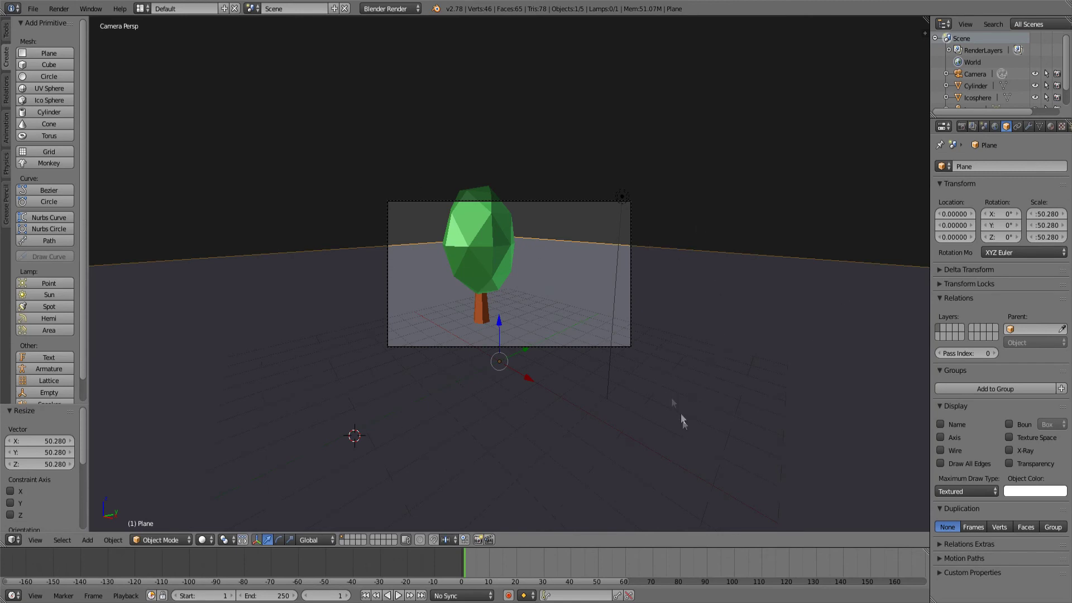
click(994, 126)
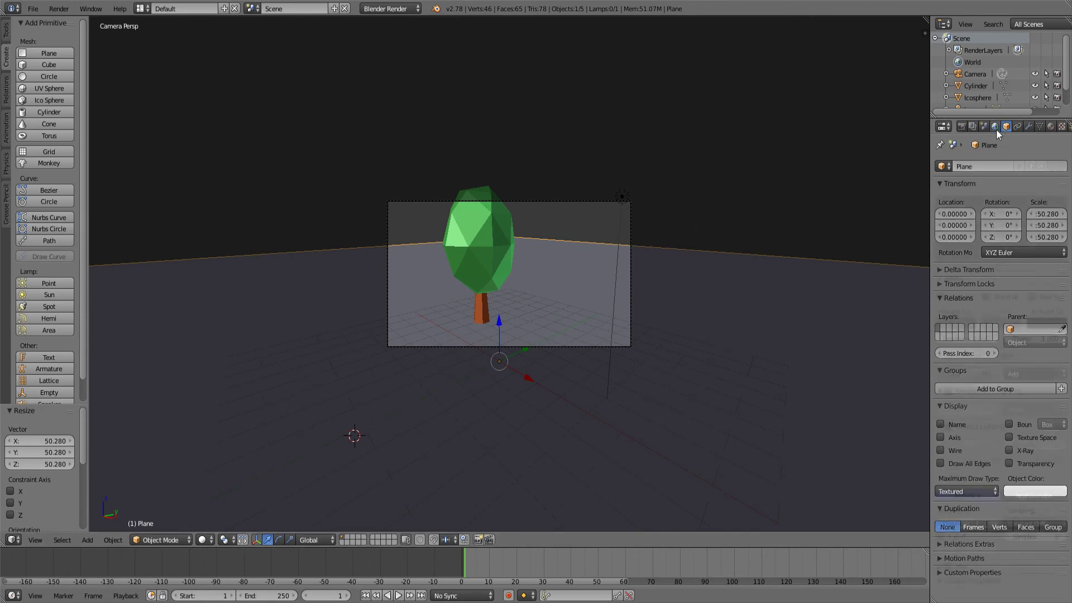
click(208, 539)
In Rendered shading, set the world horizon colour to light sky blue (0.291, 0.667, 0.883)
click(217, 460)
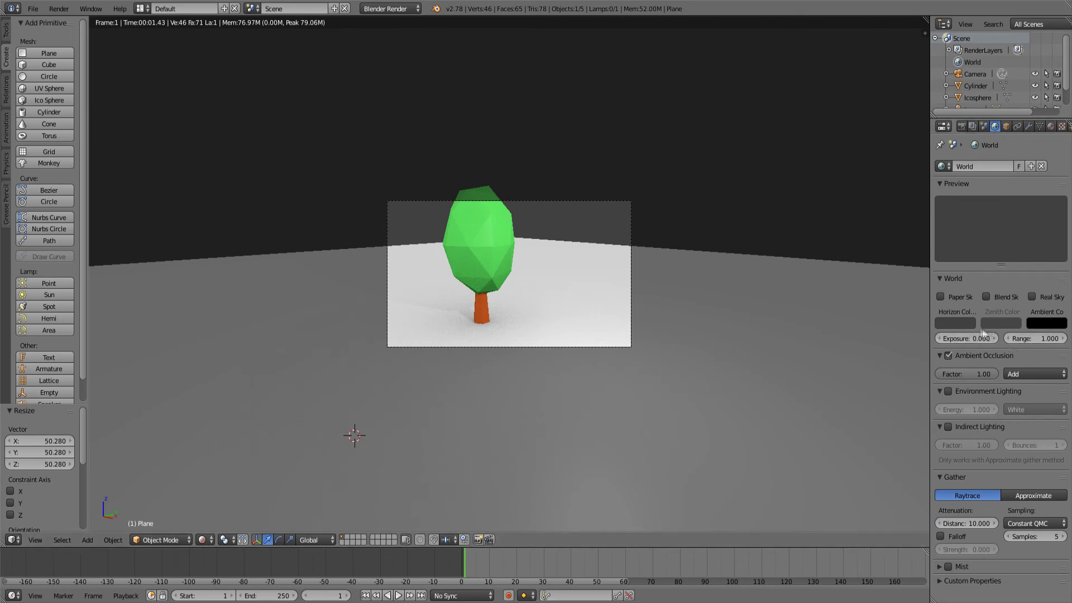
click(966, 323)
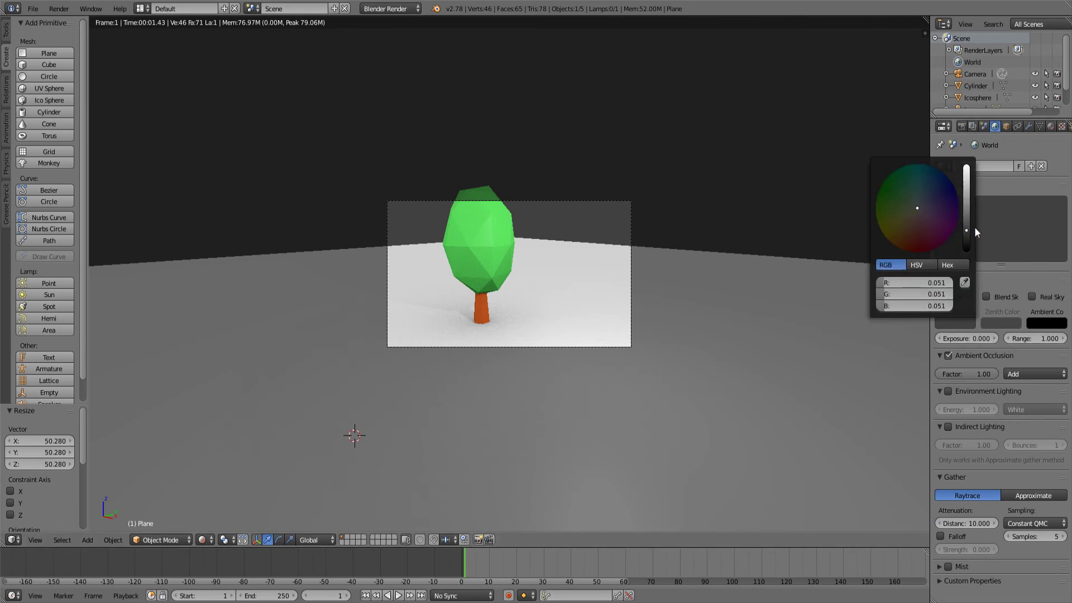
drag(972, 226, 966, 185)
drag(917, 209, 966, 172)
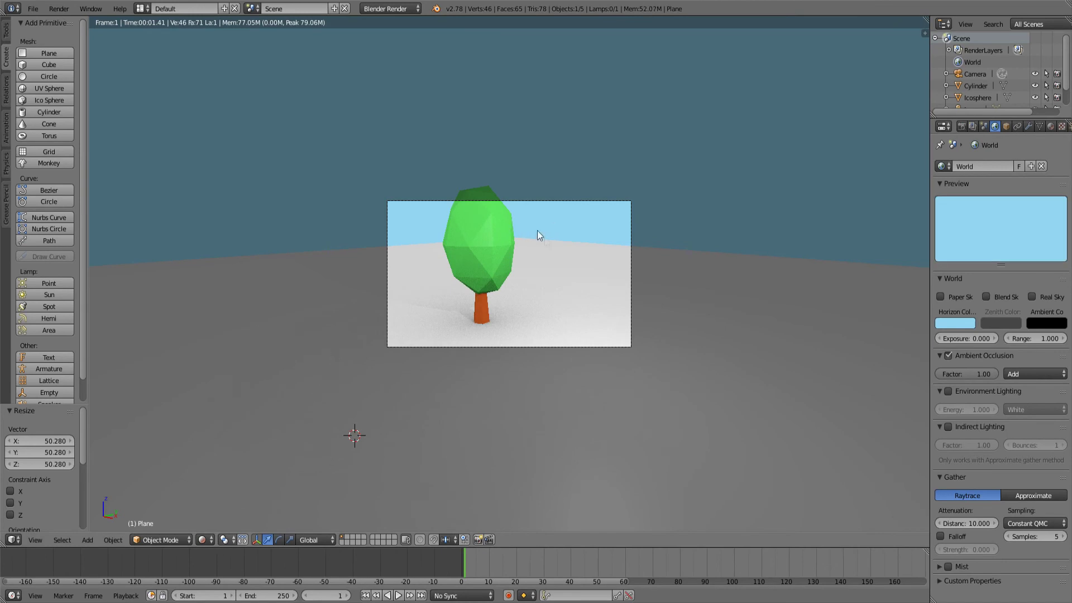
click(175, 540)
scroll(508, 323, up, 2)
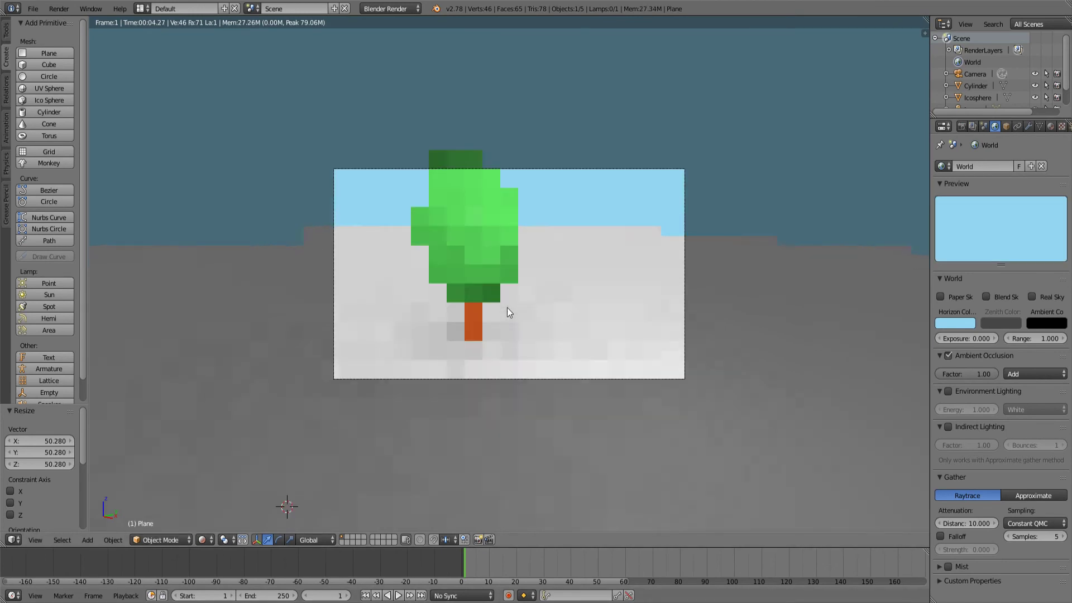
click(204, 540)
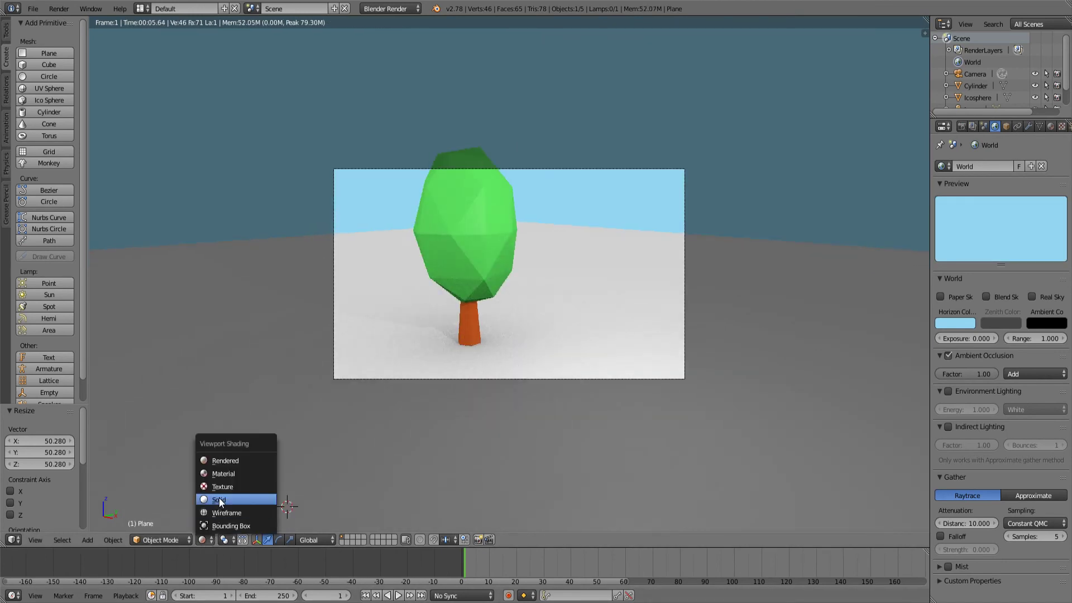
Select the canopy and trunk and join them into one object with Ctrl+J
click(218, 497)
right_click(464, 329)
click(204, 540)
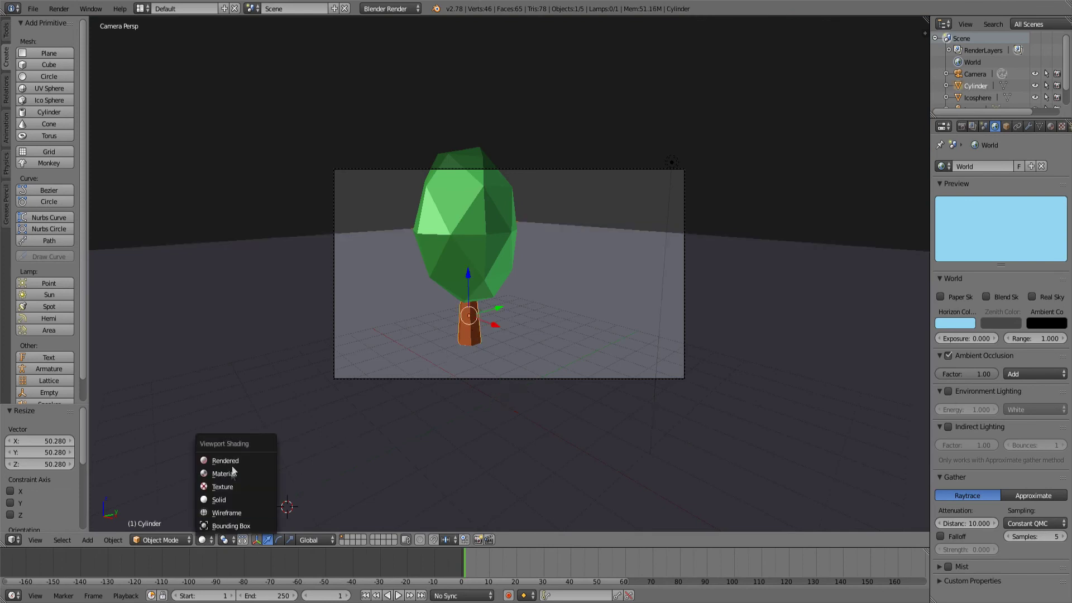
right_click(470, 222)
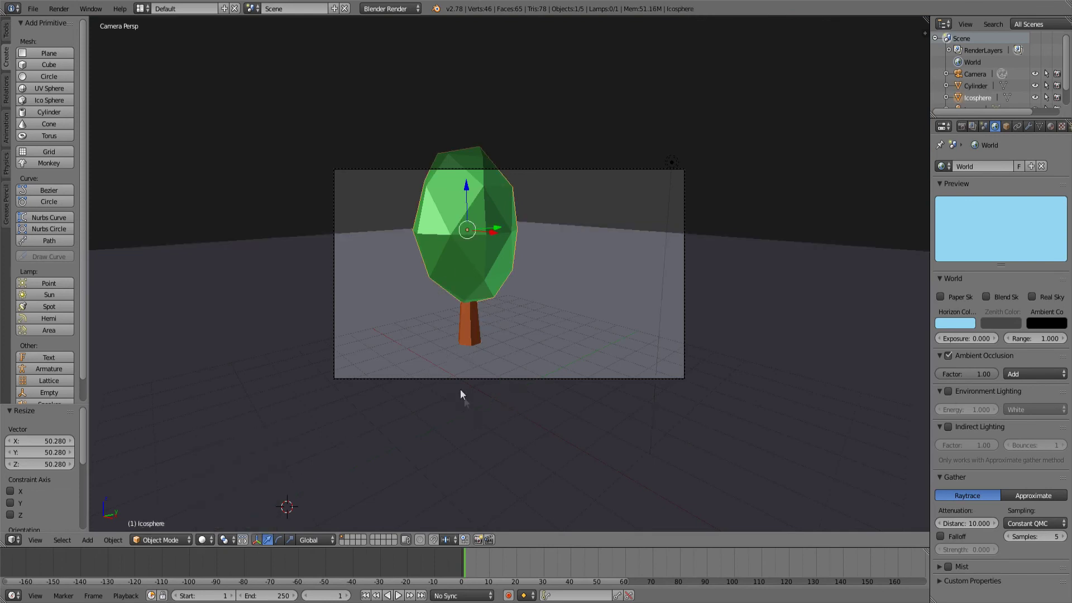
shift+right_click(469, 328)
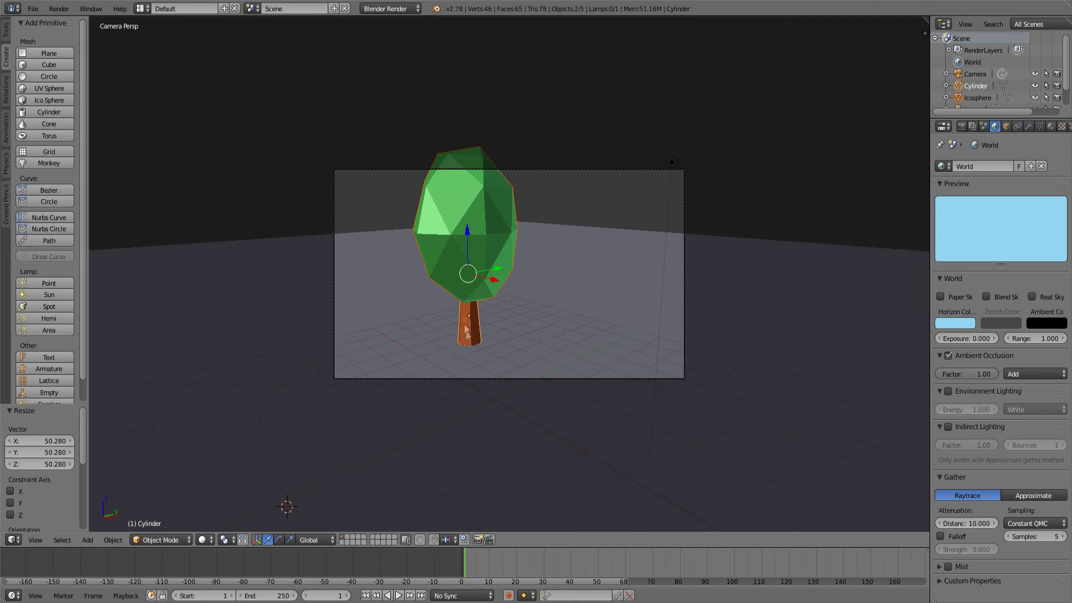
key(ctrl+j)
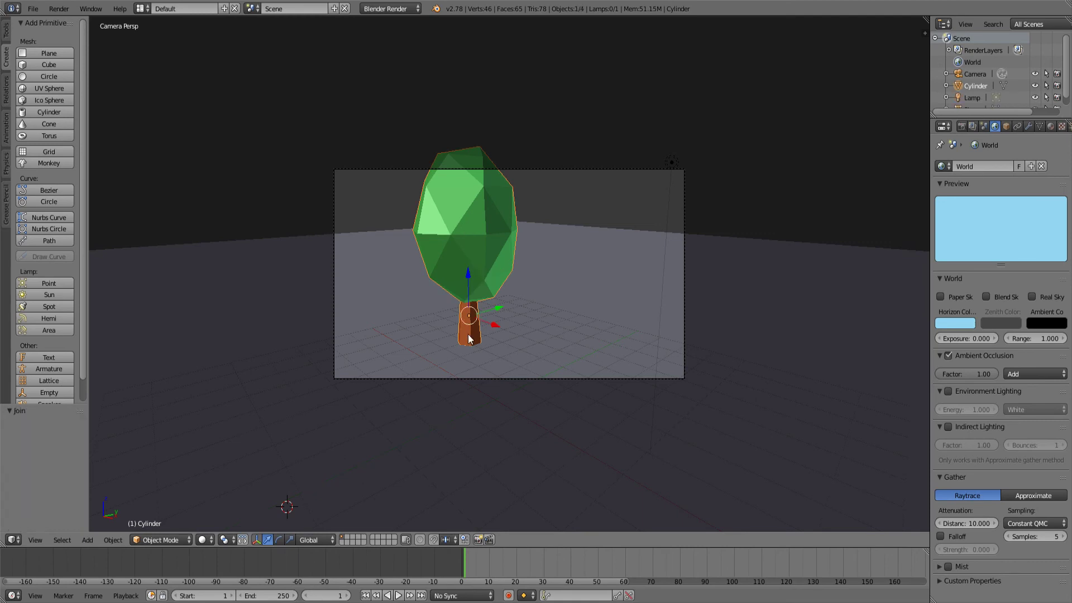
key(g)
right_click(471, 324)
Change the Trunk material's diffuse colour to a lighter orange-brown (0.800, 0.218, 0.102)
click(1050, 126)
click(960, 183)
click(960, 171)
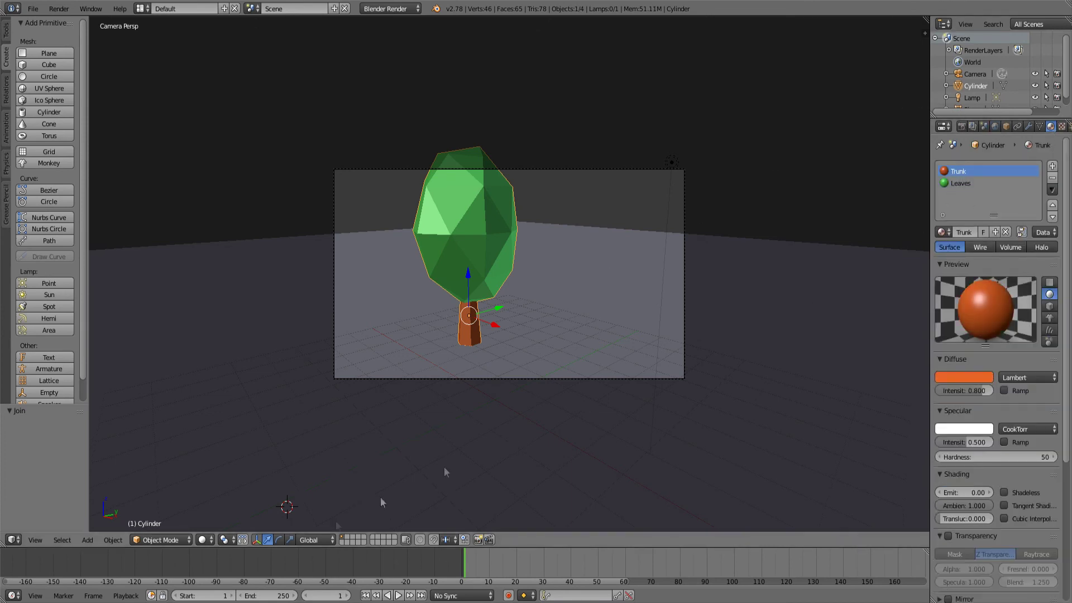
click(204, 539)
click(225, 460)
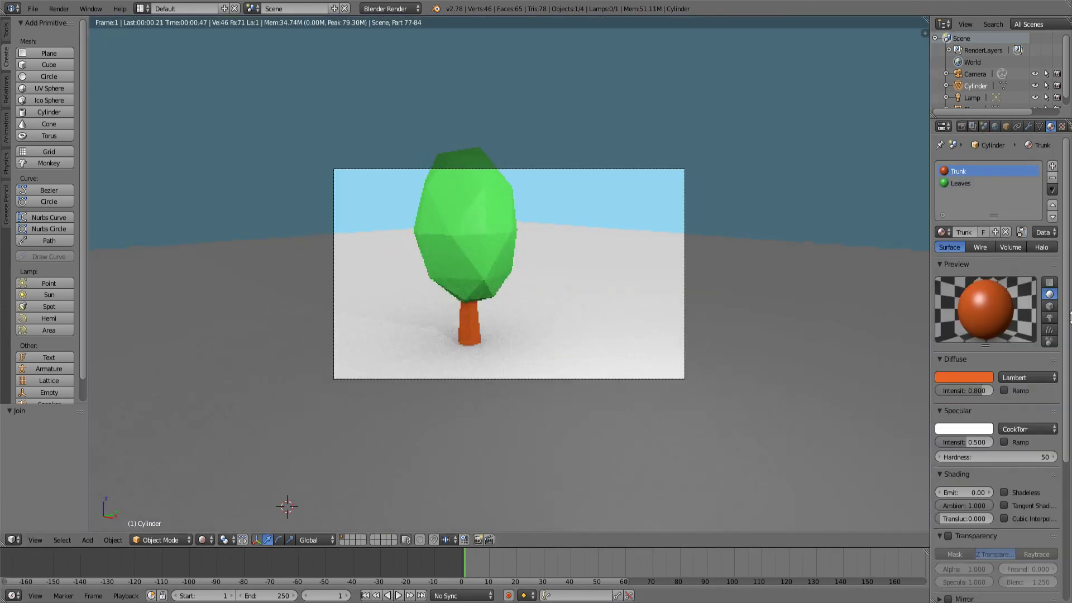
click(964, 377)
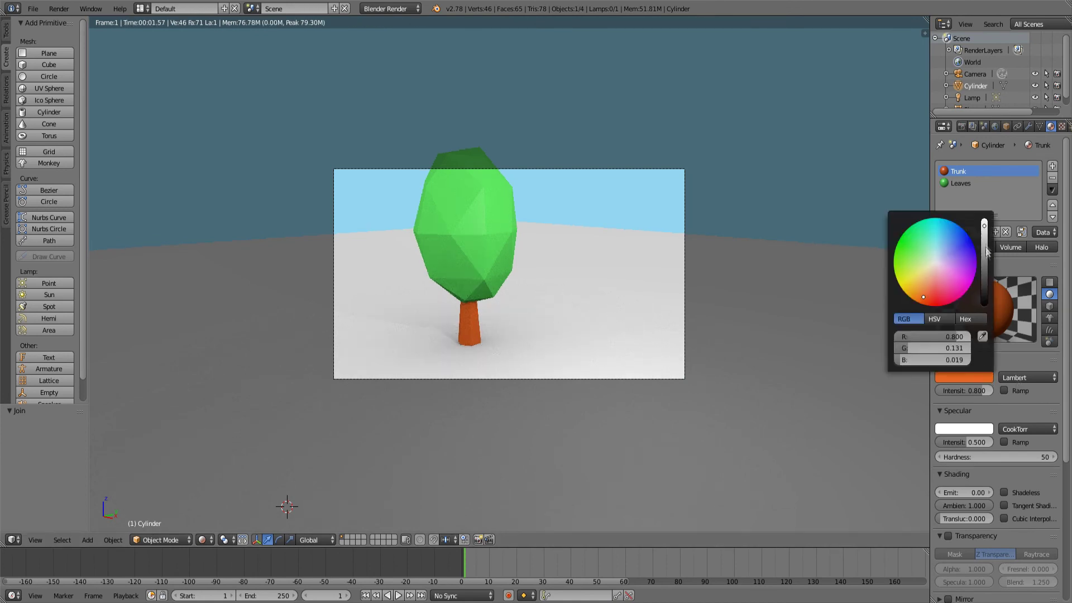
click(926, 289)
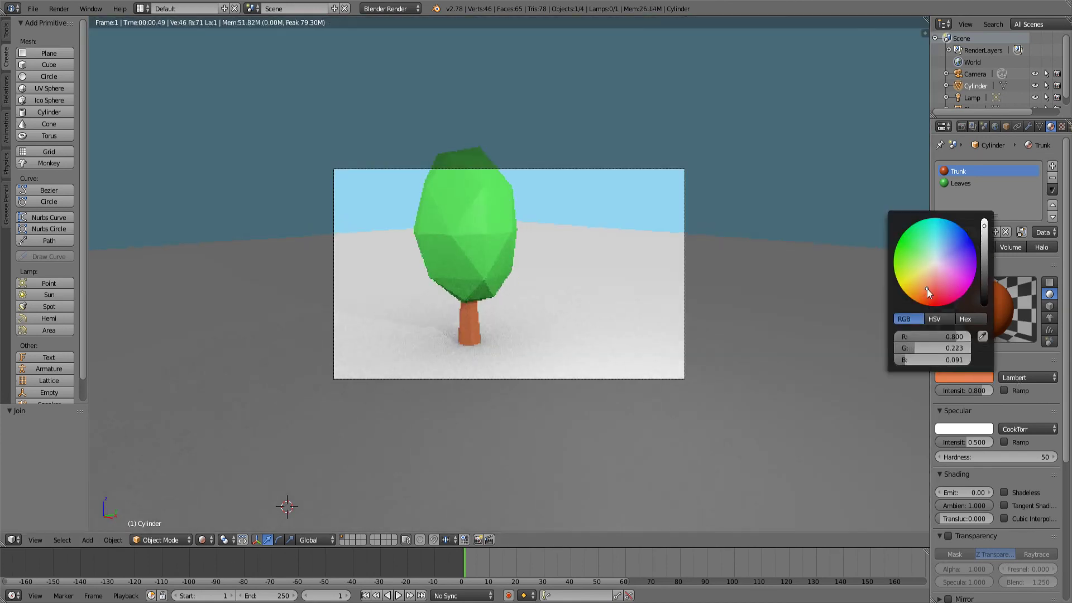
drag(926, 289, 928, 290)
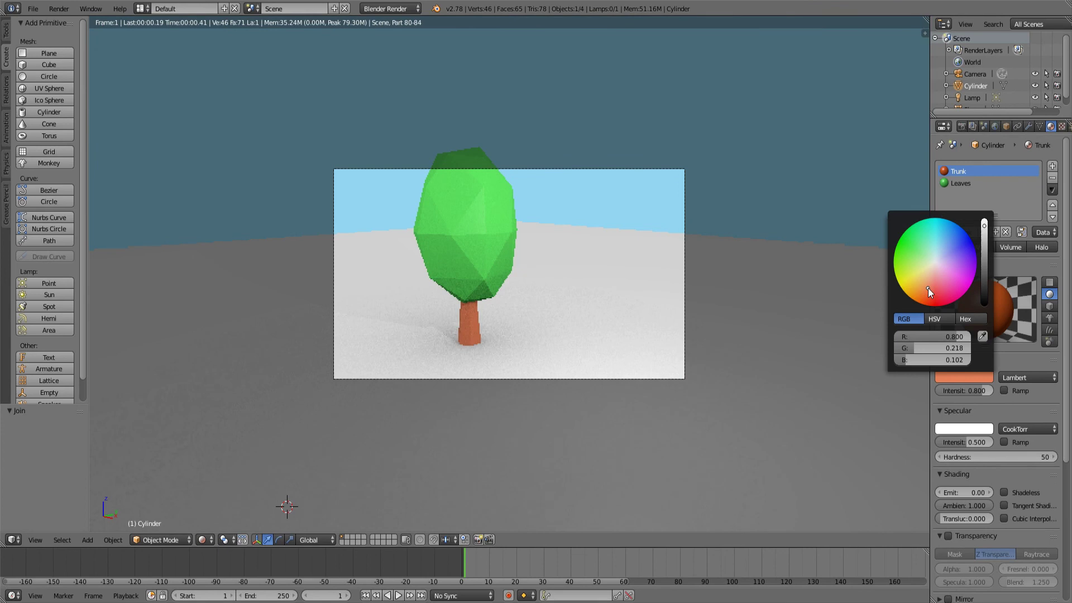